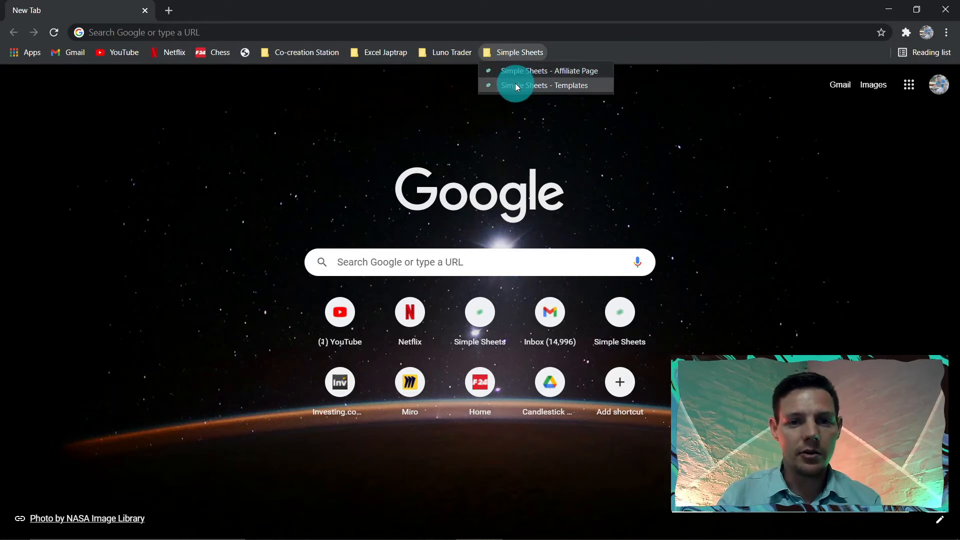
Step: Open the Simple Sheets Templates bookmark, dismiss the sign-up pop-up and view the Simple Sheets Premium Excel Library product
{"action": "left_click", "coordinate": [515, 83]}
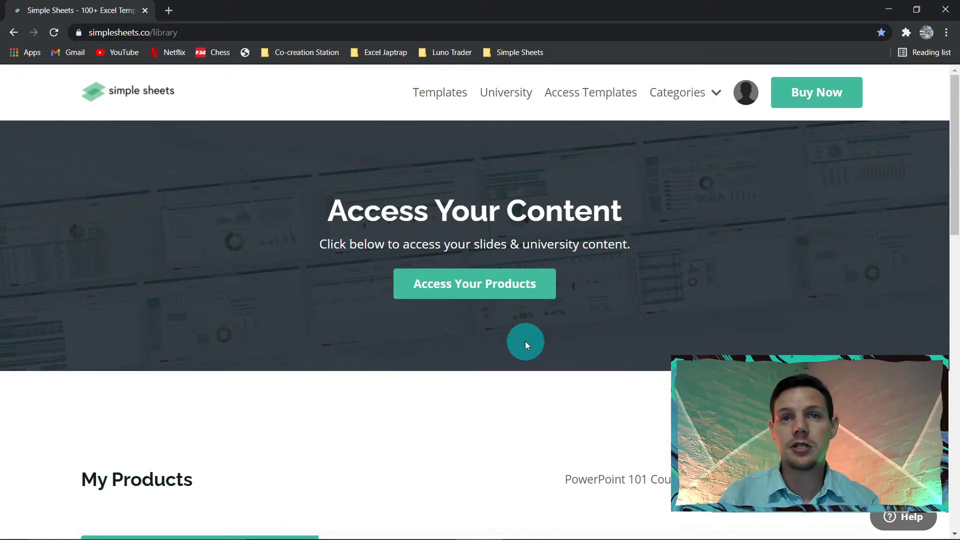
{"action": "left_click", "coordinate": [472, 293]}
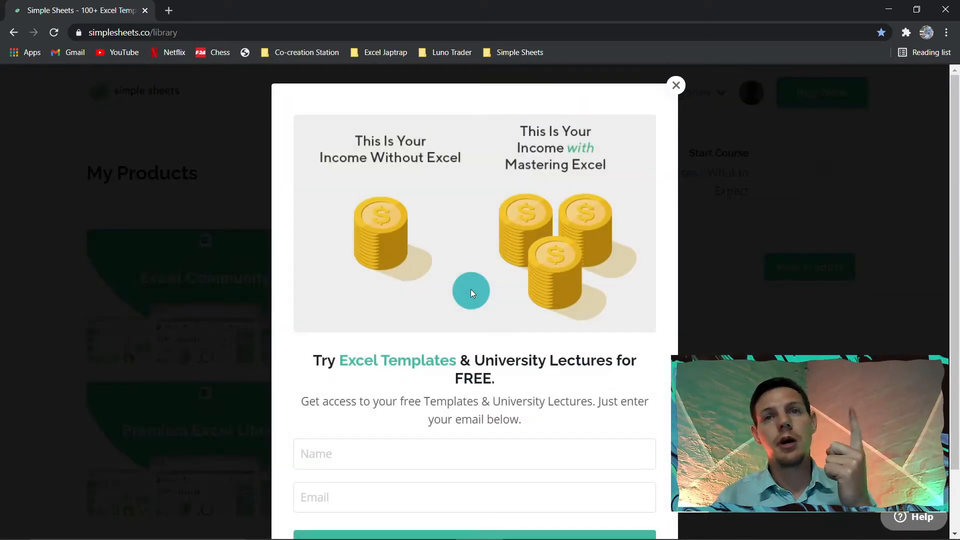
{"action": "left_click", "coordinate": [676, 84]}
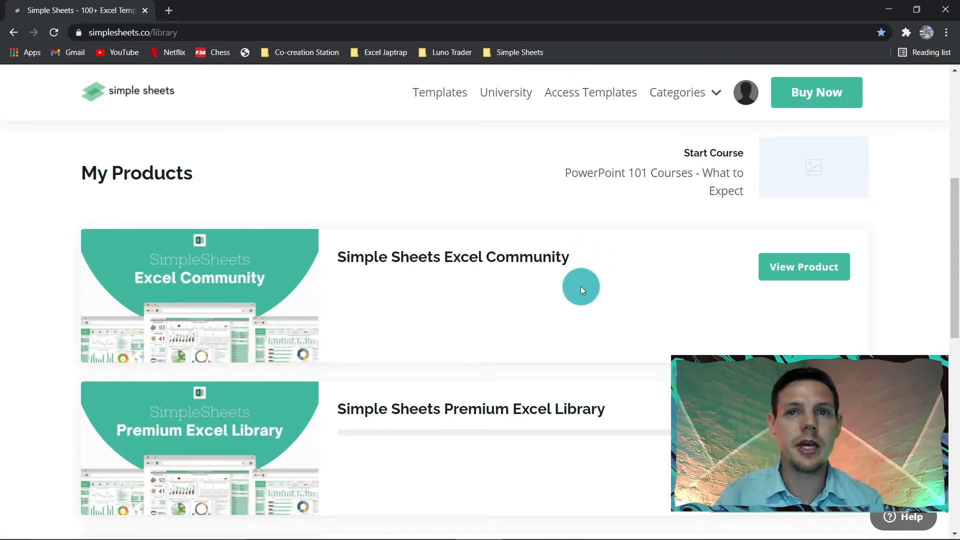
{"action": "scroll", "coordinate": [581, 286], "scroll_direction": "down", "scroll_amount": 3}
{"action": "left_click", "coordinate": [776, 299]}
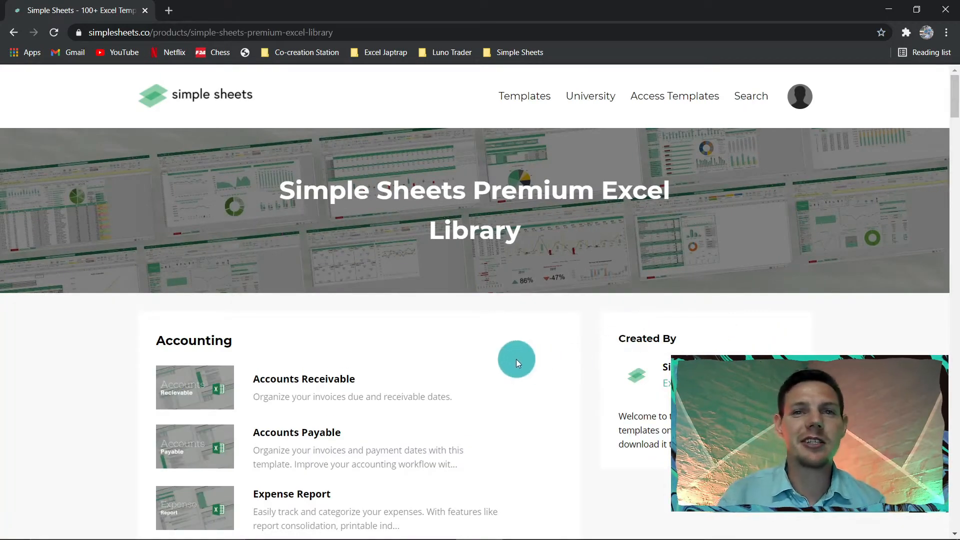
Step: Browse the Premium Excel Library categories and open the Break Even Analysis template page under Finance
{"action": "scroll", "coordinate": [517, 360], "scroll_direction": "down", "scroll_amount": 7}
{"action": "scroll", "coordinate": [516, 359], "scroll_direction": "down", "scroll_amount": 6}
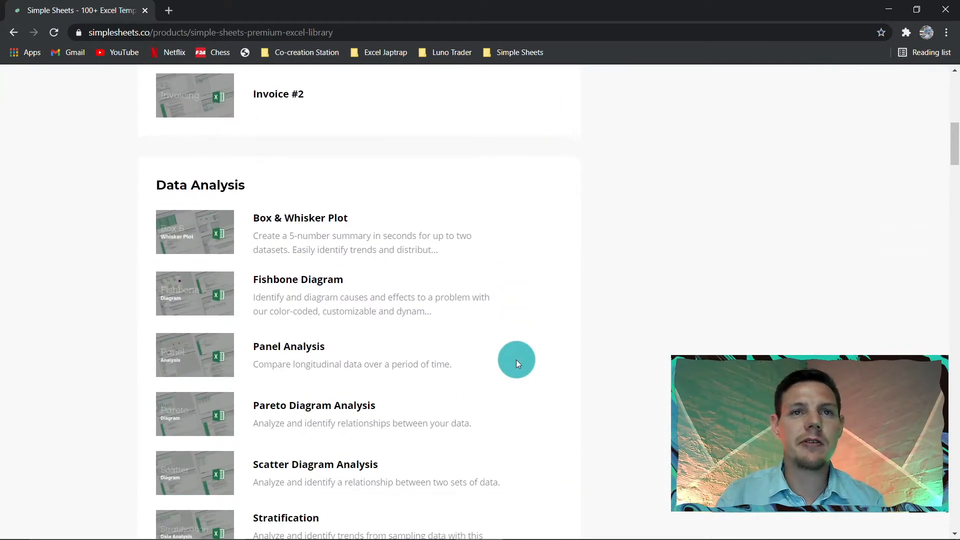
{"action": "scroll", "coordinate": [515, 360], "scroll_direction": "up", "scroll_amount": 8}
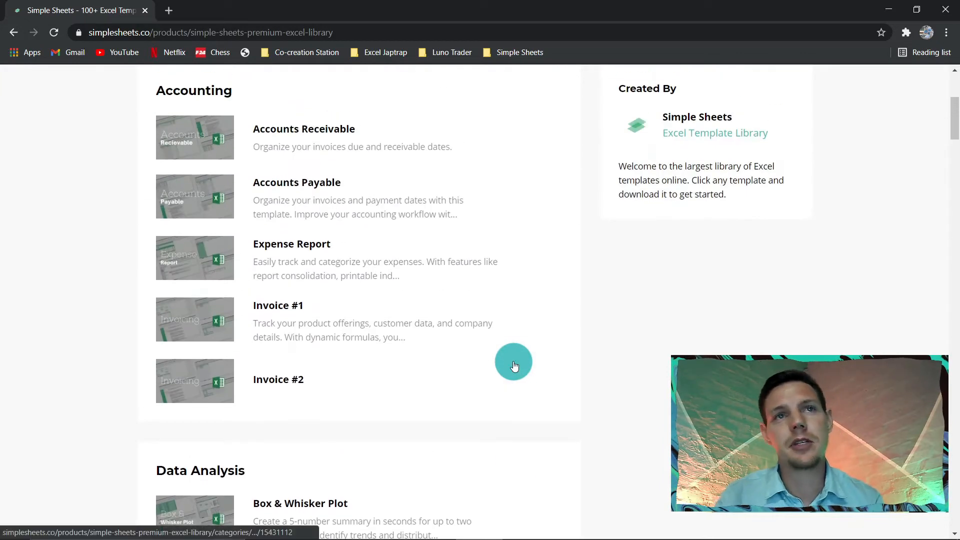
{"action": "scroll", "coordinate": [510, 358], "scroll_direction": "up", "scroll_amount": 1}
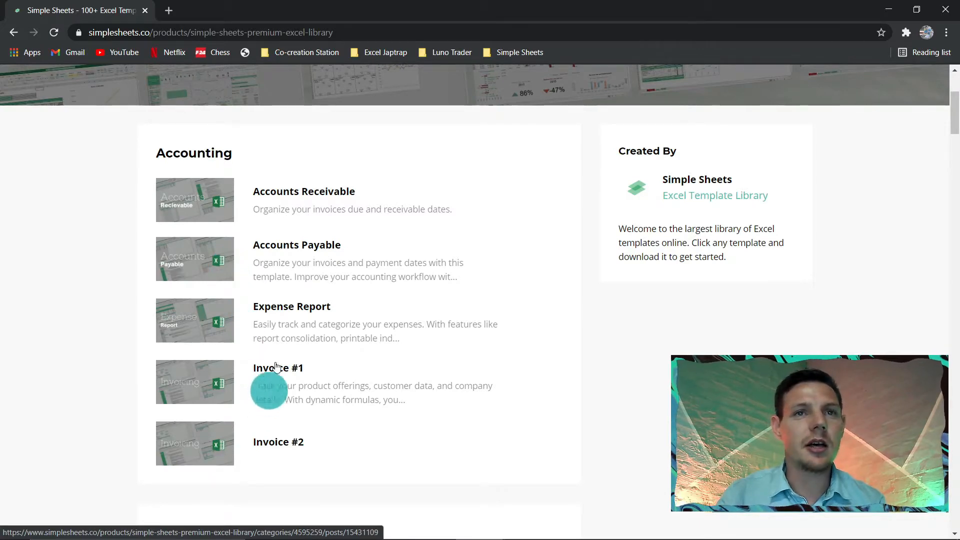
{"action": "scroll", "coordinate": [264, 391], "scroll_direction": "down", "scroll_amount": 4}
{"action": "scroll", "coordinate": [323, 427], "scroll_direction": "down", "scroll_amount": 4}
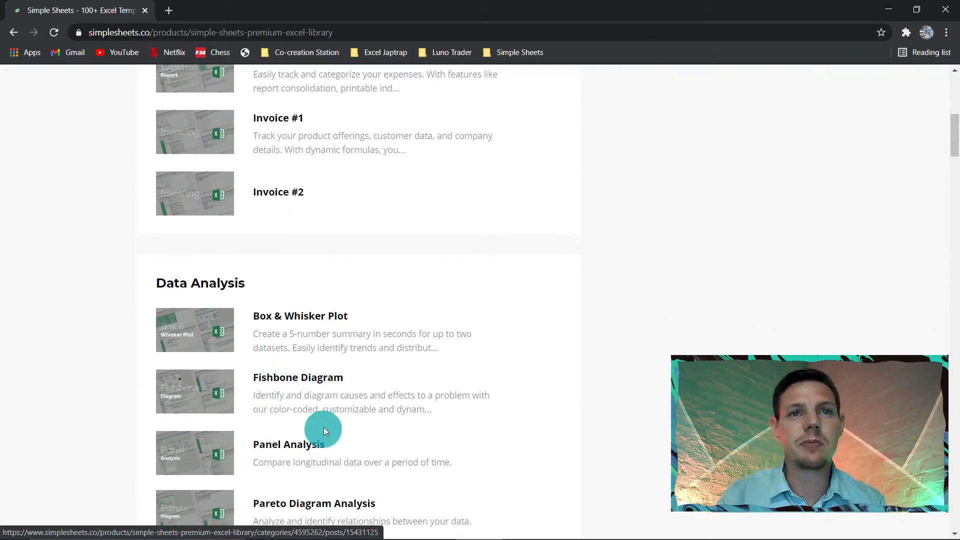
{"action": "scroll", "coordinate": [344, 404], "scroll_direction": "down", "scroll_amount": 9}
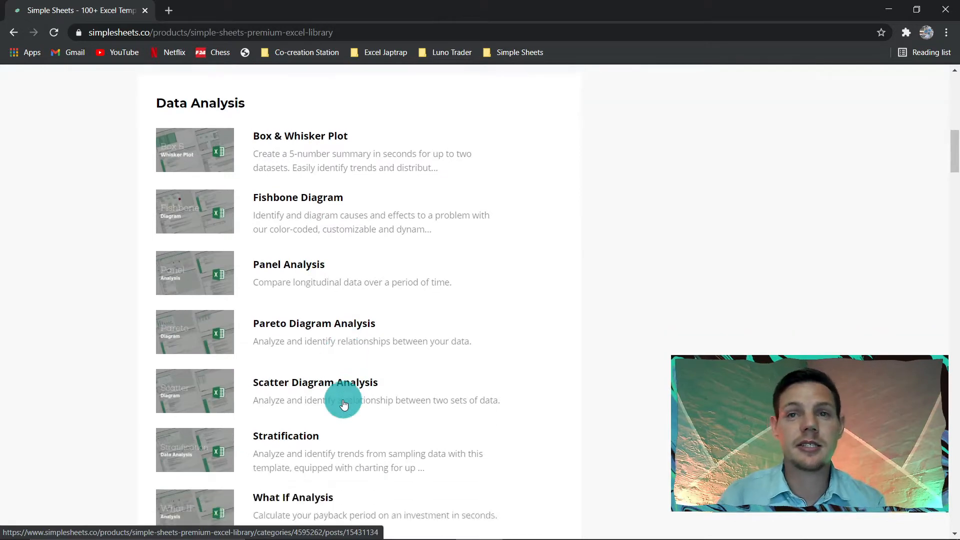
{"action": "scroll", "coordinate": [343, 404], "scroll_direction": "down", "scroll_amount": 3}
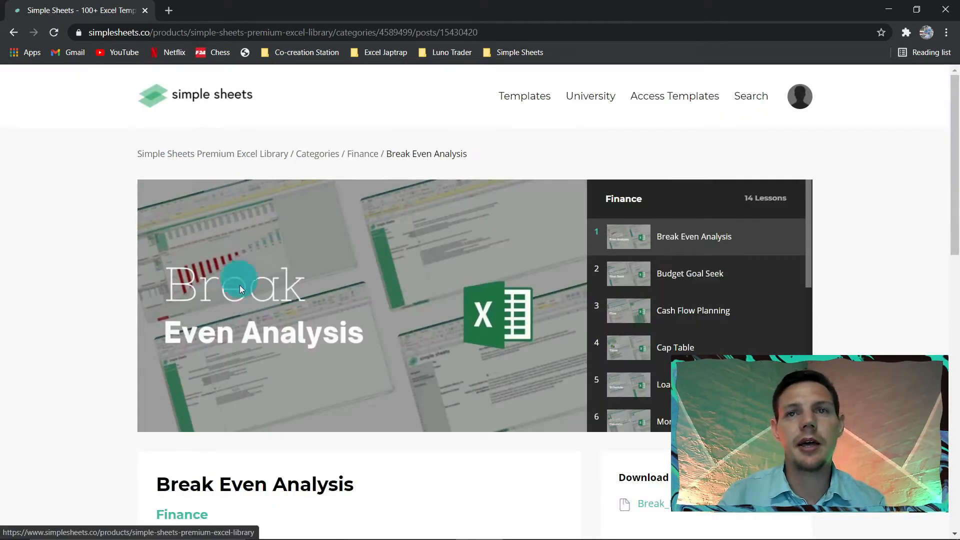
Step: Download Break_Even_Analysis.zip from the template page
{"action": "scroll", "coordinate": [239, 285], "scroll_direction": "down", "scroll_amount": 3}
{"action": "scroll", "coordinate": [241, 298], "scroll_direction": "down", "scroll_amount": 1}
{"action": "scroll", "coordinate": [235, 368], "scroll_direction": "down", "scroll_amount": 1}
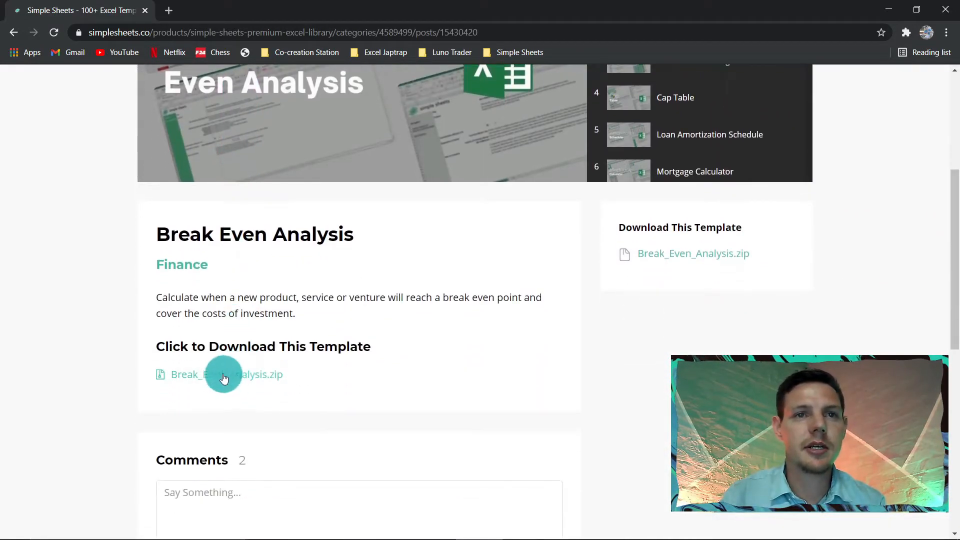
{"action": "left_click", "coordinate": [220, 378]}
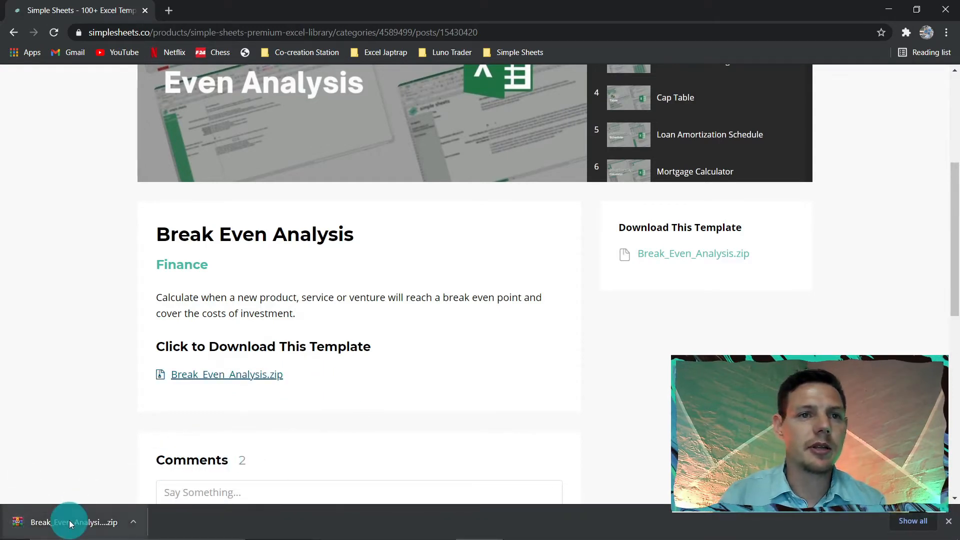
Step: Open the downloaded archive in WinRAR, dismiss the licence reminder, open Break_Even_Analysis.xlsm and minimize the archive window
{"action": "left_click", "coordinate": [70, 522]}
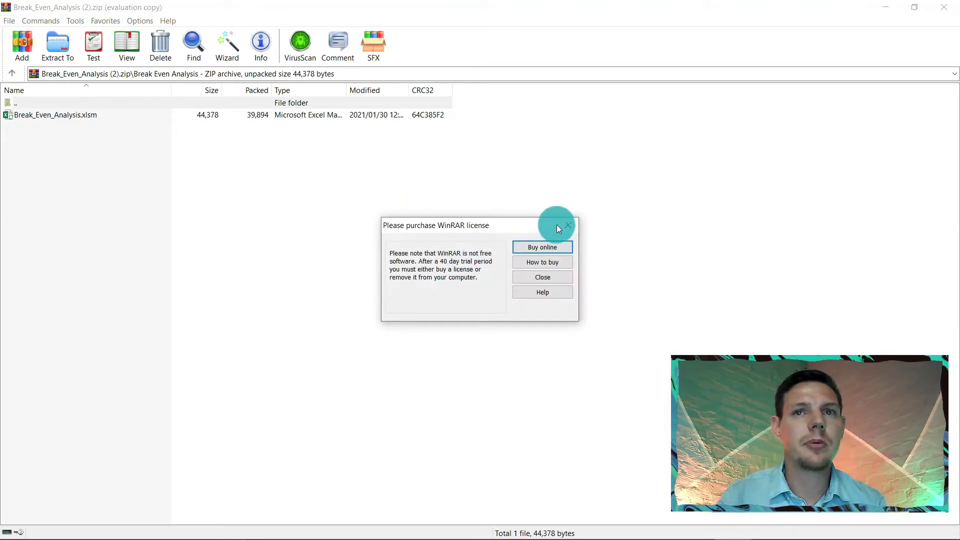
{"action": "left_click", "coordinate": [575, 220]}
{"action": "left_click", "coordinate": [97, 119]}
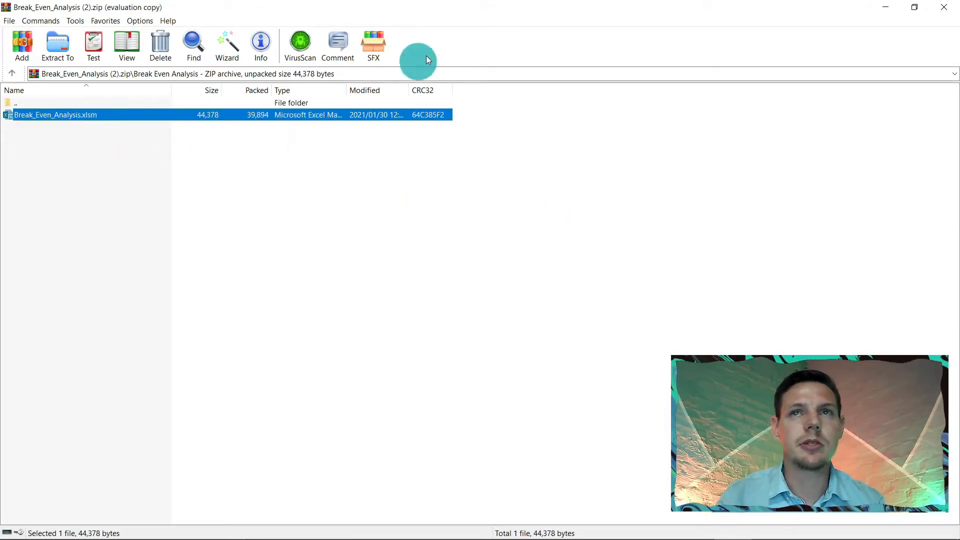
{"action": "left_click", "coordinate": [884, 12]}
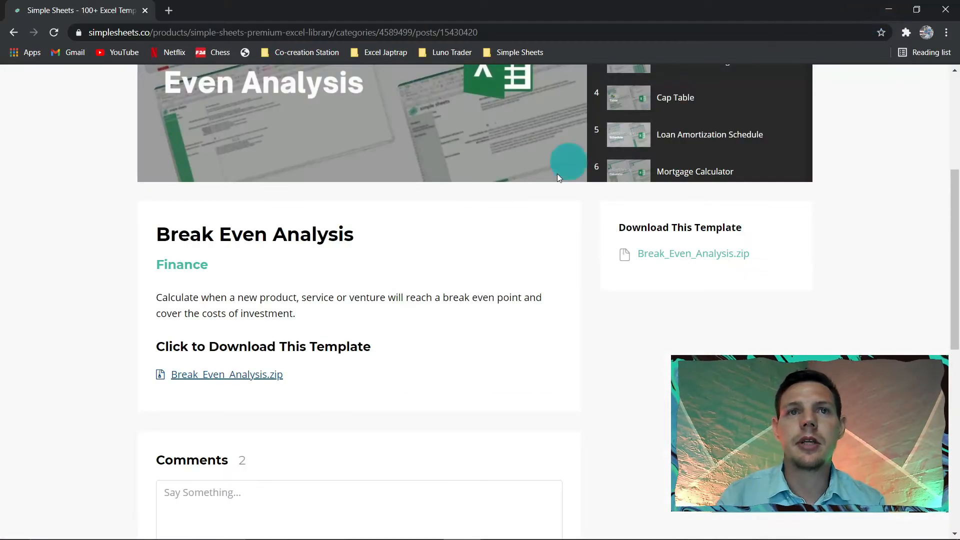
Step: Switch to the Break_Even_Analysis workbook in Excel and enable editing and its macro content
{"action": "left_click", "coordinate": [625, 527]}
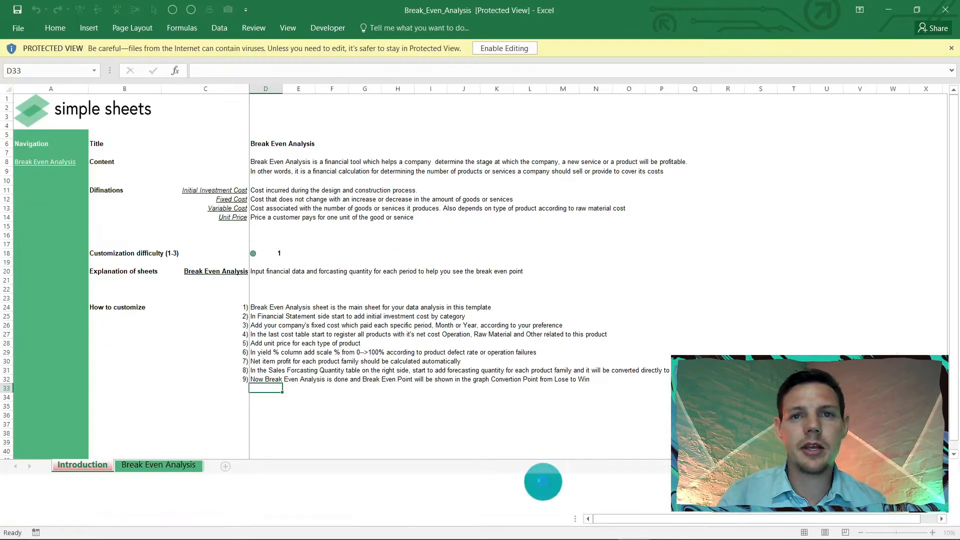
{"action": "left_click", "coordinate": [500, 49]}
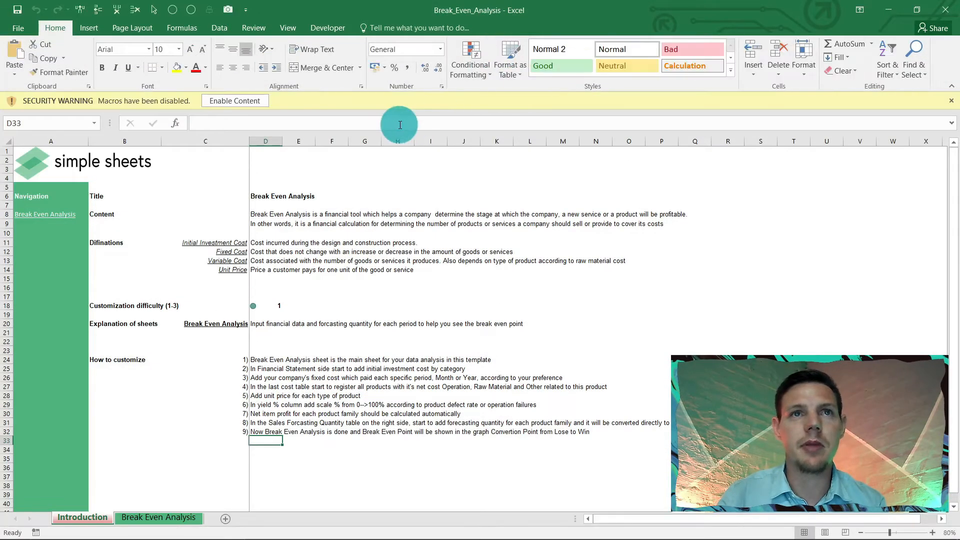
{"action": "left_click", "coordinate": [230, 101]}
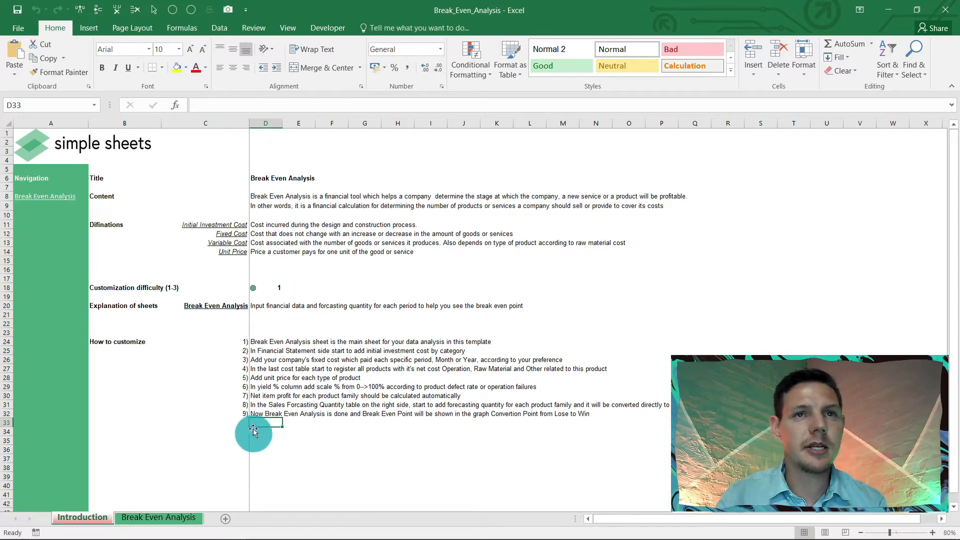
Step: Go to the Break Even Analysis sheet and examine its financial statements, sales forecasting quantities and break even chart
{"action": "left_click", "coordinate": [180, 518]}
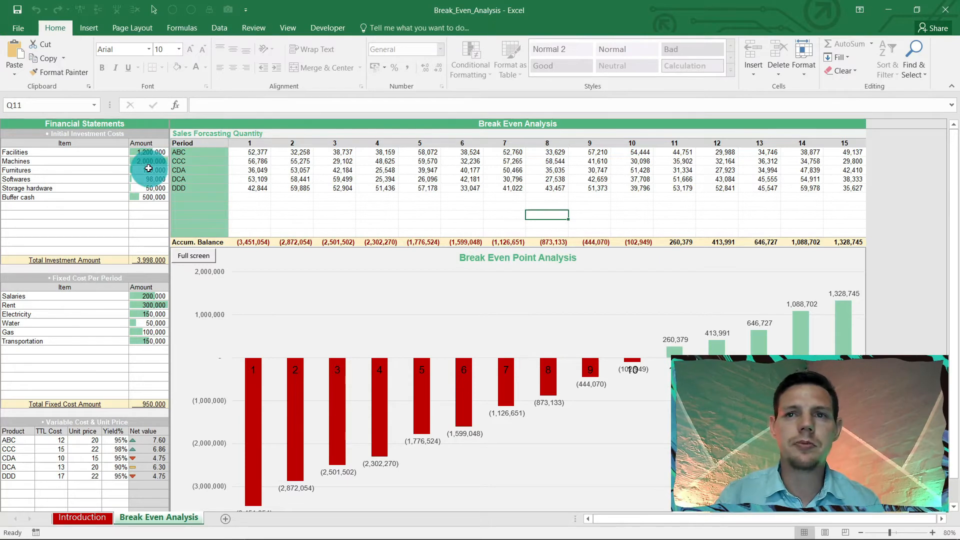
{"action": "scroll", "coordinate": [147, 175], "scroll_direction": "up", "scroll_amount": 5}
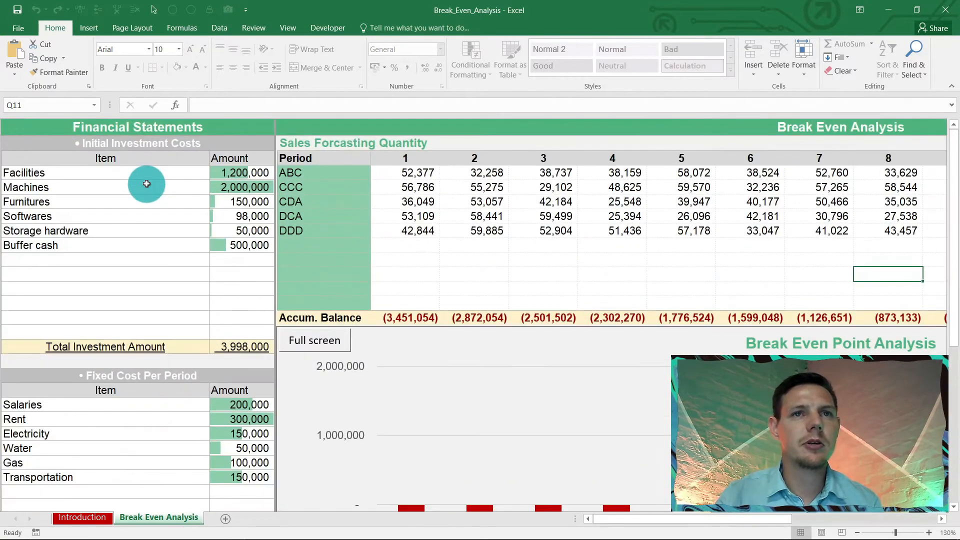
{"action": "scroll", "coordinate": [146, 183], "scroll_direction": "up", "scroll_amount": 2}
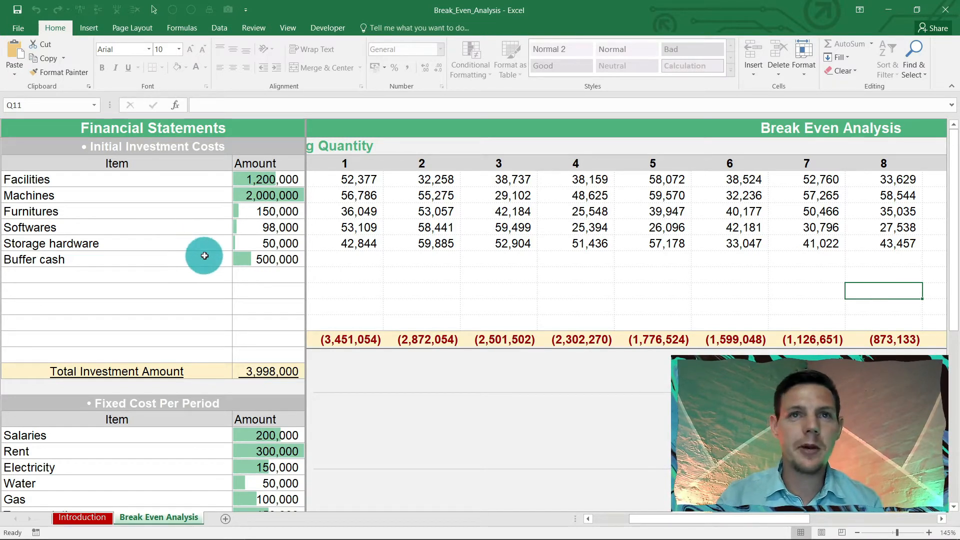
{"action": "scroll", "coordinate": [205, 255], "scroll_direction": "down", "scroll_amount": 1, "text": "ctrl"}
{"action": "scroll", "coordinate": [206, 255], "scroll_direction": "down", "scroll_amount": 3, "text": "ctrl"}
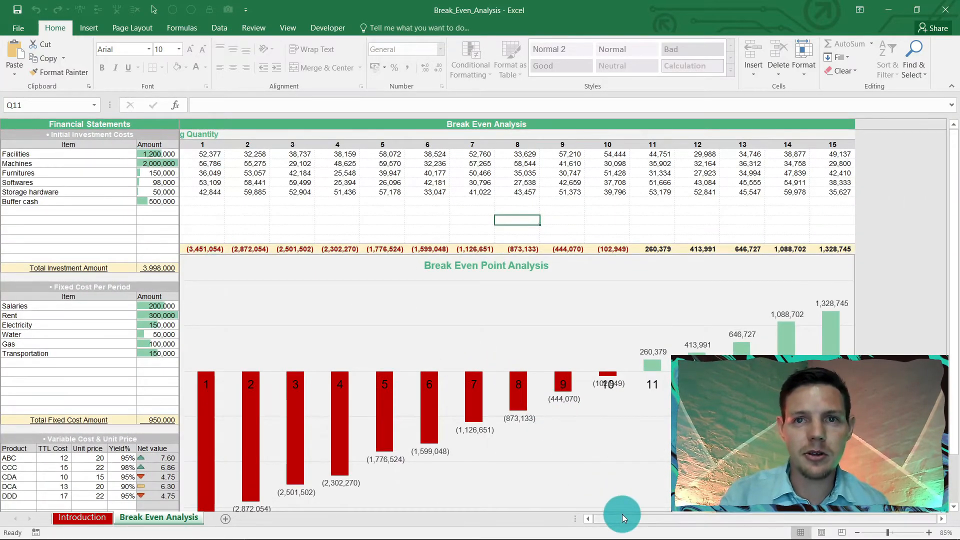
{"action": "left_click_drag", "start_coordinate": [623, 523], "coordinate": [597, 519]}
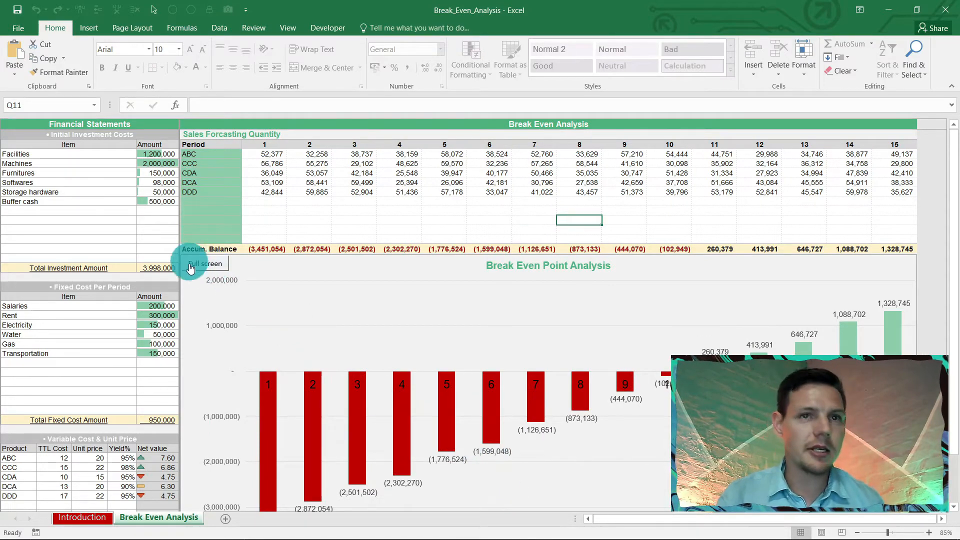
{"action": "scroll", "coordinate": [180, 268], "scroll_direction": "up", "scroll_amount": 1, "text": "ctrl"}
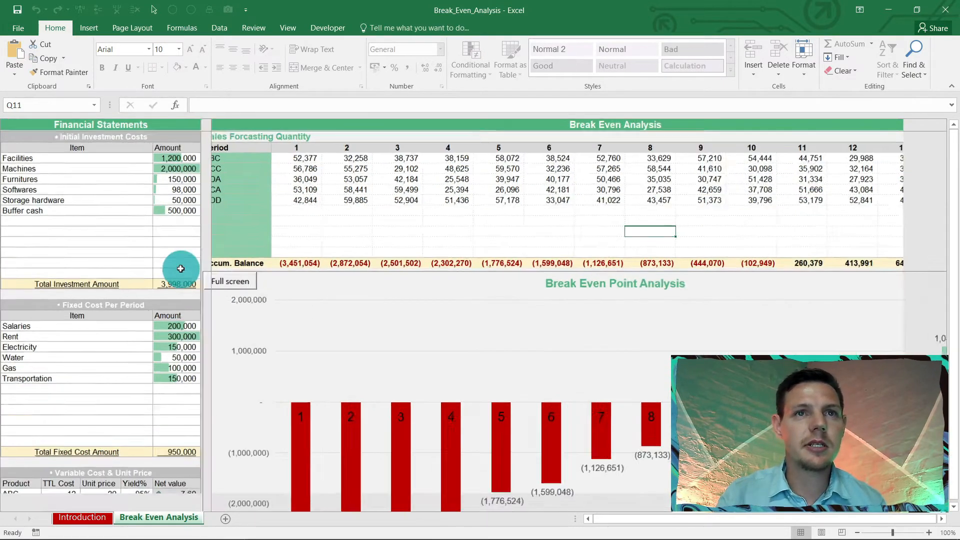
{"action": "scroll", "coordinate": [180, 268], "scroll_direction": "up", "scroll_amount": 4, "text": "ctrl"}
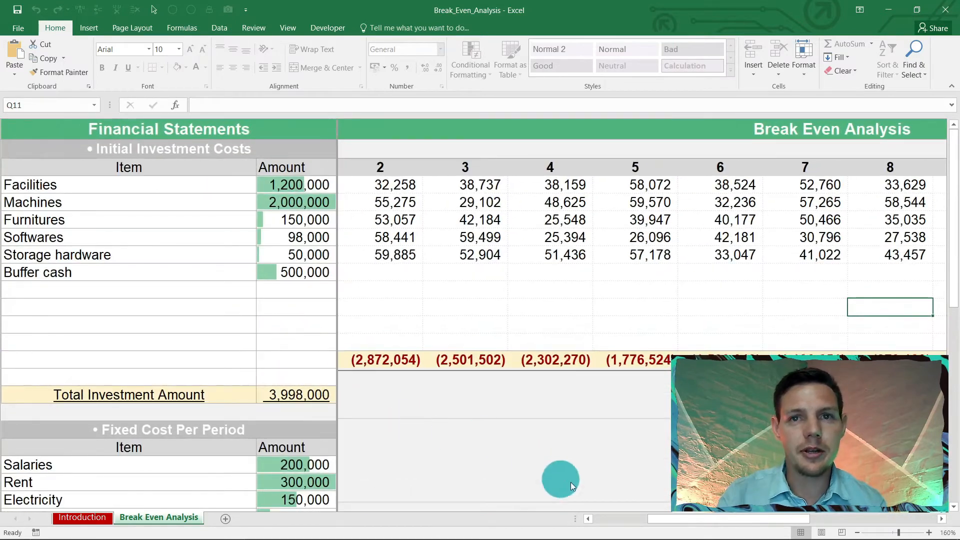
{"action": "left_click_drag", "start_coordinate": [697, 518], "coordinate": [614, 528]}
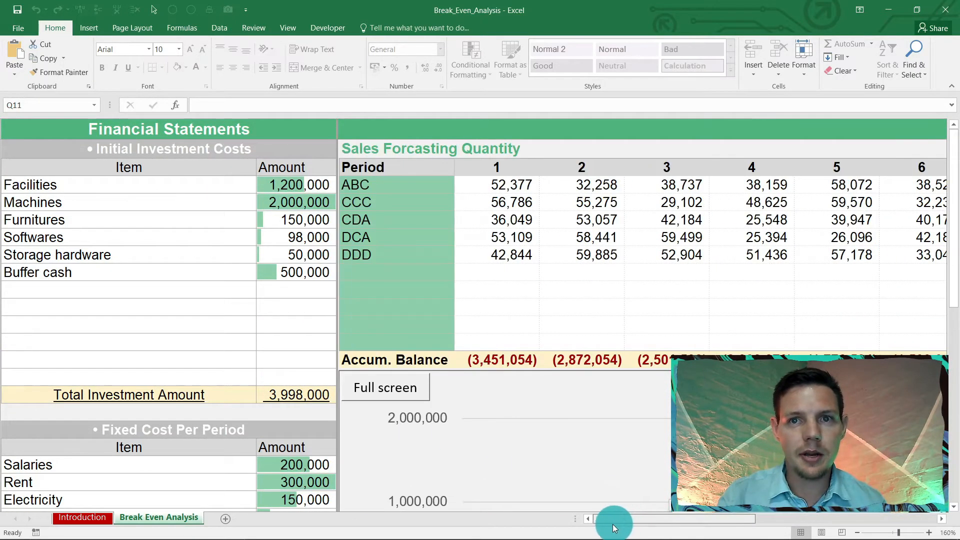
Step: Examine the whole break even chart and cost tables in the sheet's full screen view, and return to the normal view
{"action": "left_click", "coordinate": [376, 392]}
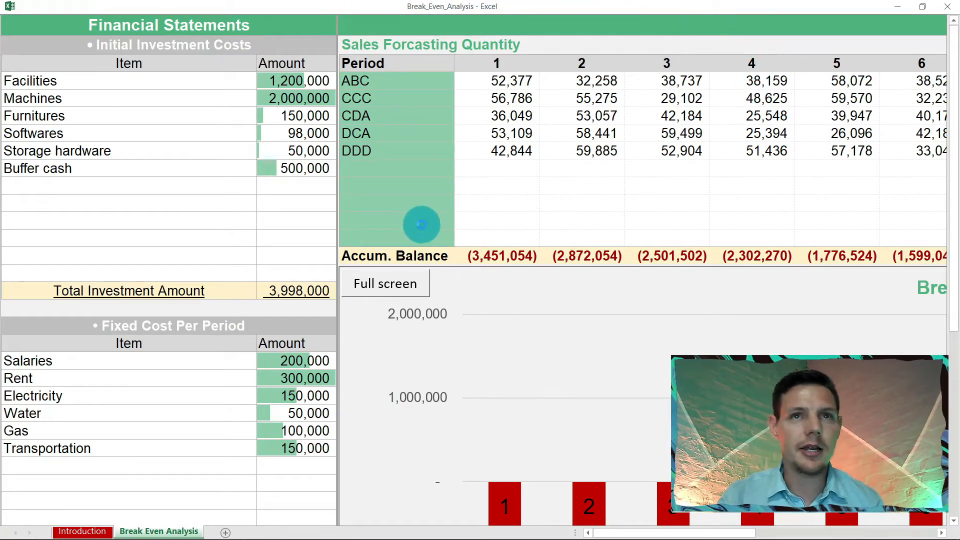
{"action": "scroll", "coordinate": [422, 222], "scroll_direction": "down", "scroll_amount": 3}
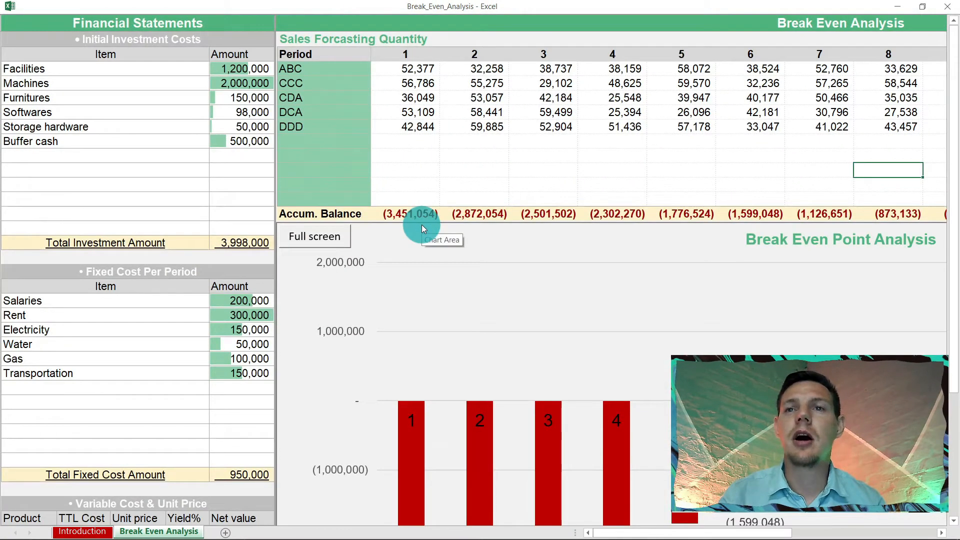
{"action": "scroll", "coordinate": [422, 224], "scroll_direction": "down", "scroll_amount": 3}
{"action": "scroll", "coordinate": [421, 224], "scroll_direction": "down", "scroll_amount": 3}
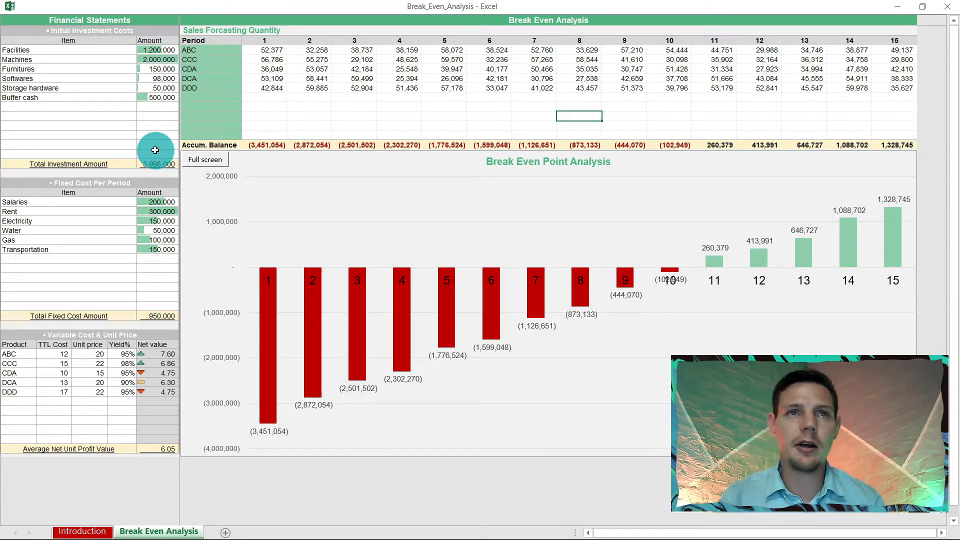
{"action": "key", "text": "Escape"}
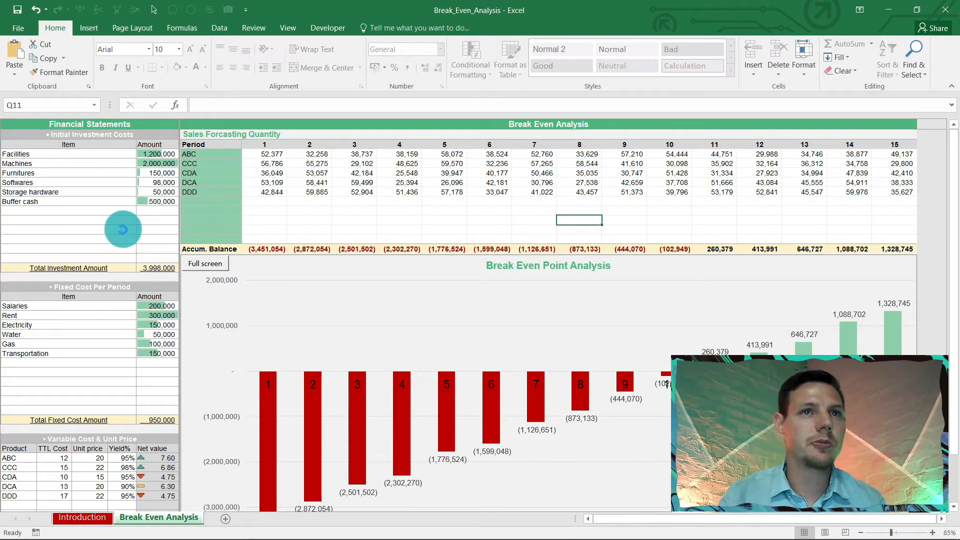
Step: Set the Facilities amount under Initial Investment Costs to 1,300,000
{"action": "scroll", "coordinate": [123, 230], "scroll_direction": "up", "scroll_amount": 4}
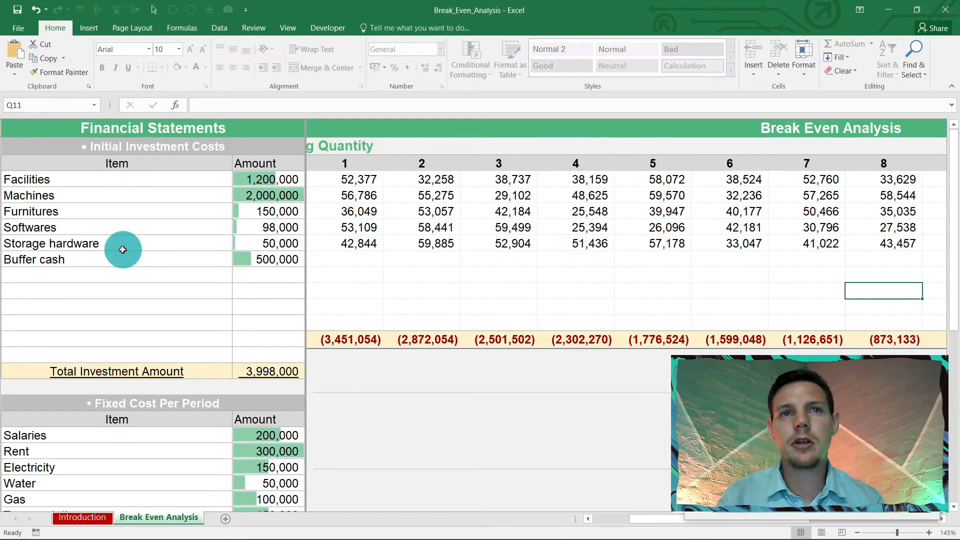
{"action": "scroll", "coordinate": [123, 249], "scroll_direction": "up", "scroll_amount": 1}
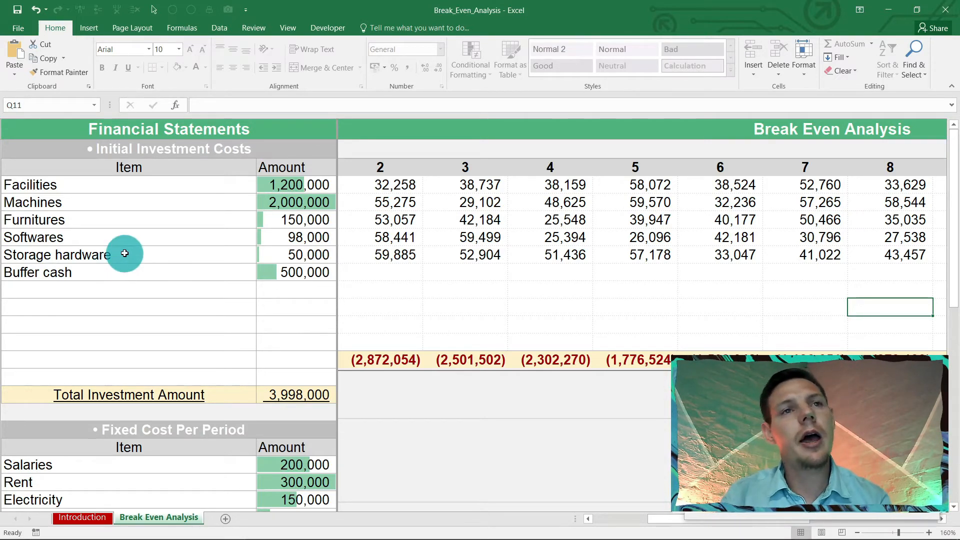
{"action": "left_click", "coordinate": [299, 183]}
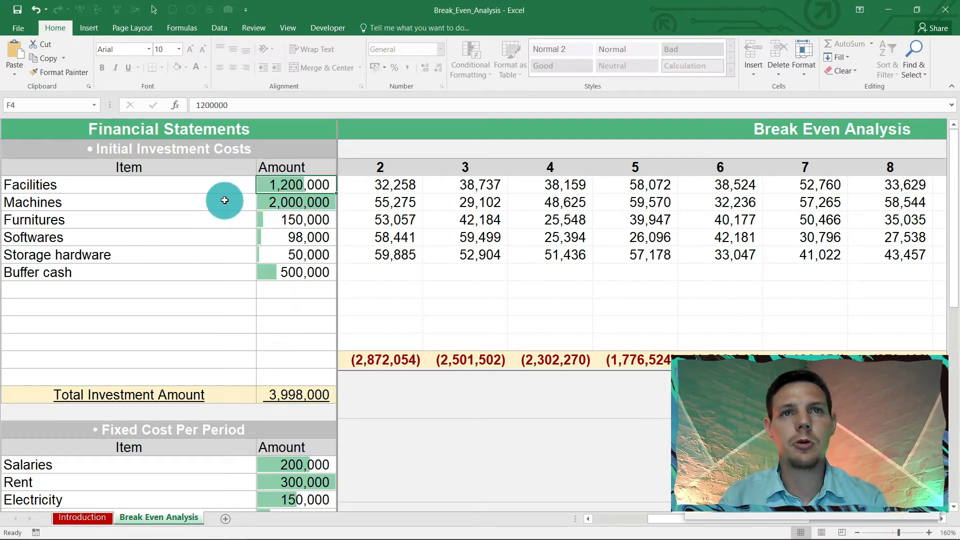
{"action": "type", "text": "1300000"}
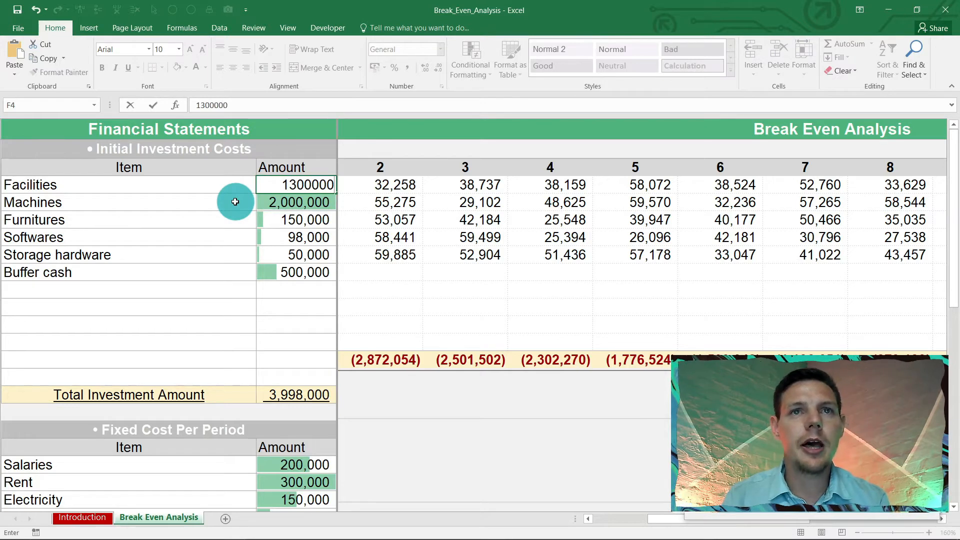
{"action": "key", "text": "Return"}
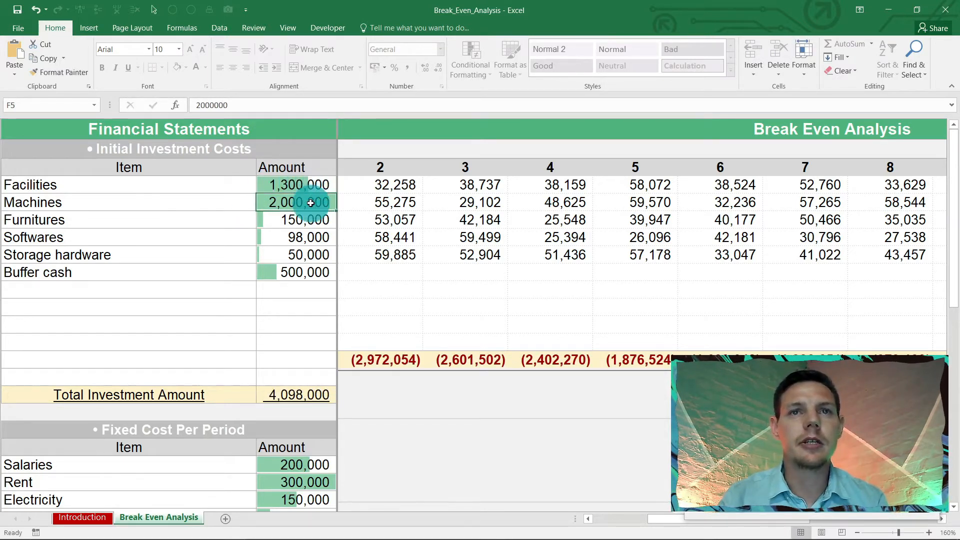
Step: Set the Storage hardware amount under Initial Investment Costs to 200,000
{"action": "left_click", "coordinate": [288, 186]}
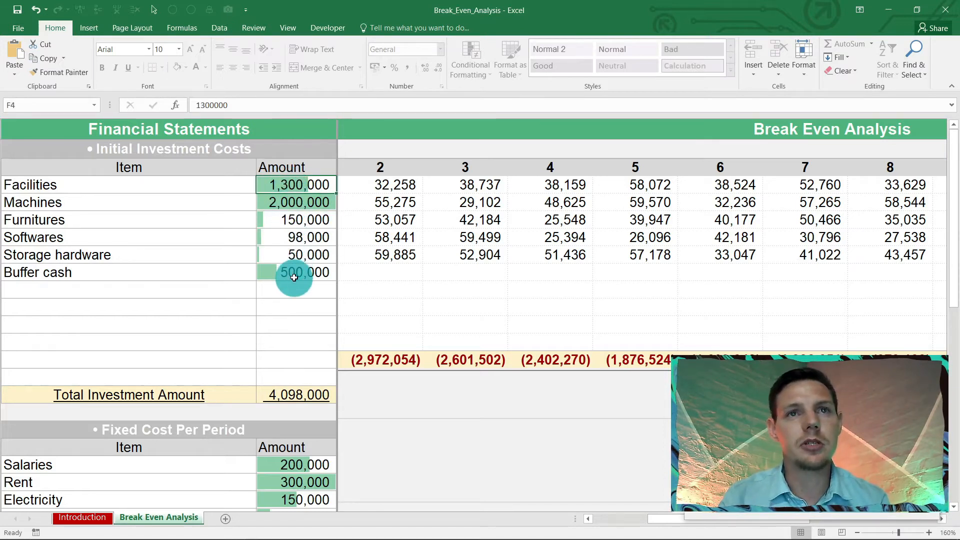
{"action": "left_click", "coordinate": [271, 254]}
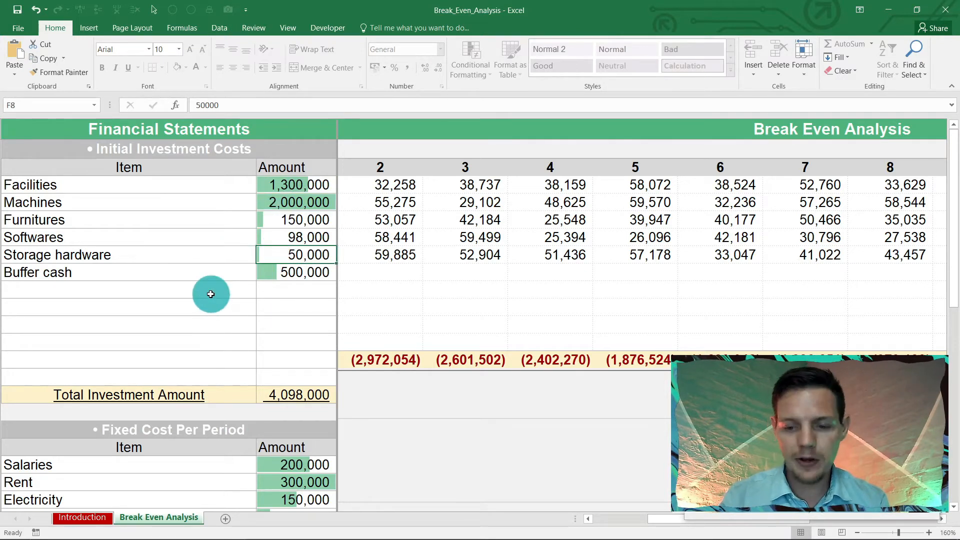
{"action": "type", "text": "2"}
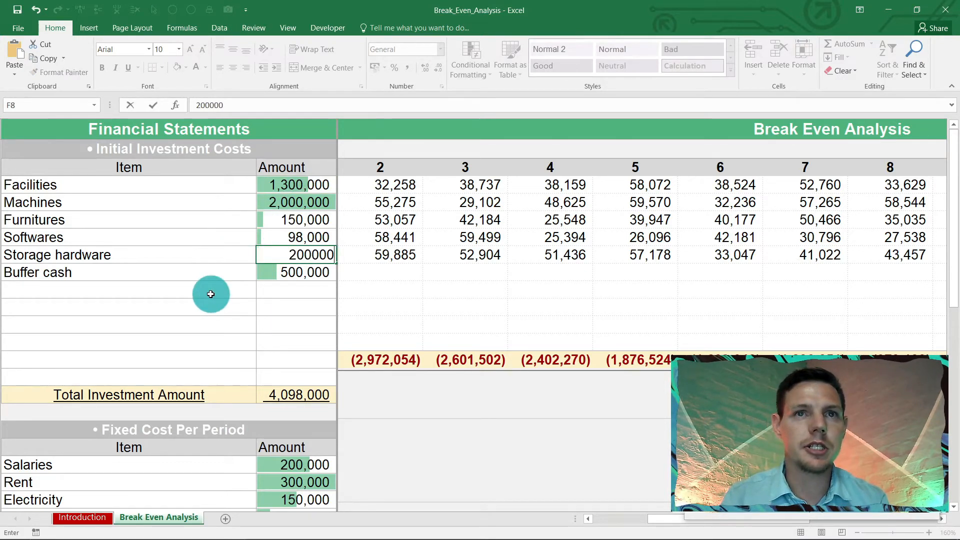
{"action": "type", "text": "00,000"}
{"action": "key", "text": "Return"}
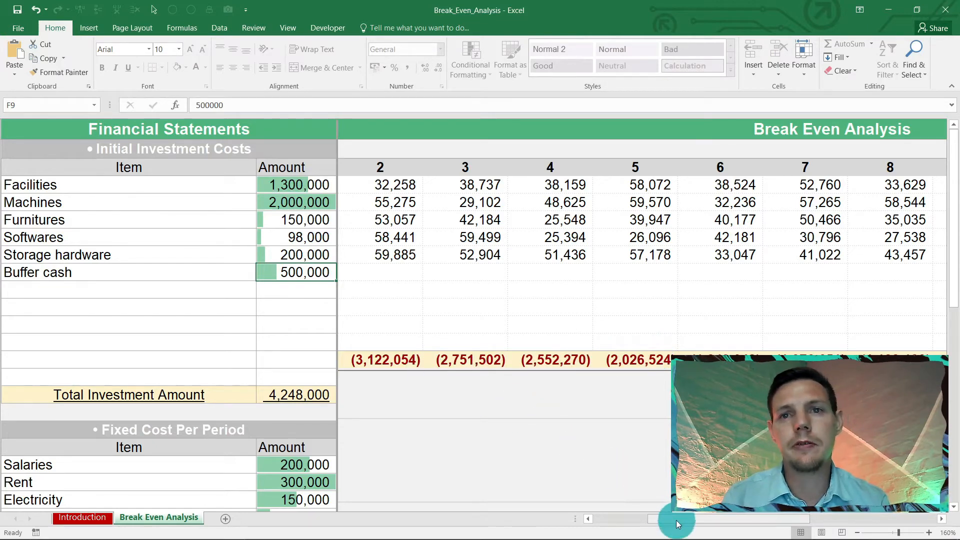
Step: Copy the Initial Investment Costs item names from Facilities to Buffer cash into a new worksheet, starting at cell A1
{"action": "left_click_drag", "start_coordinate": [677, 523], "coordinate": [613, 520]}
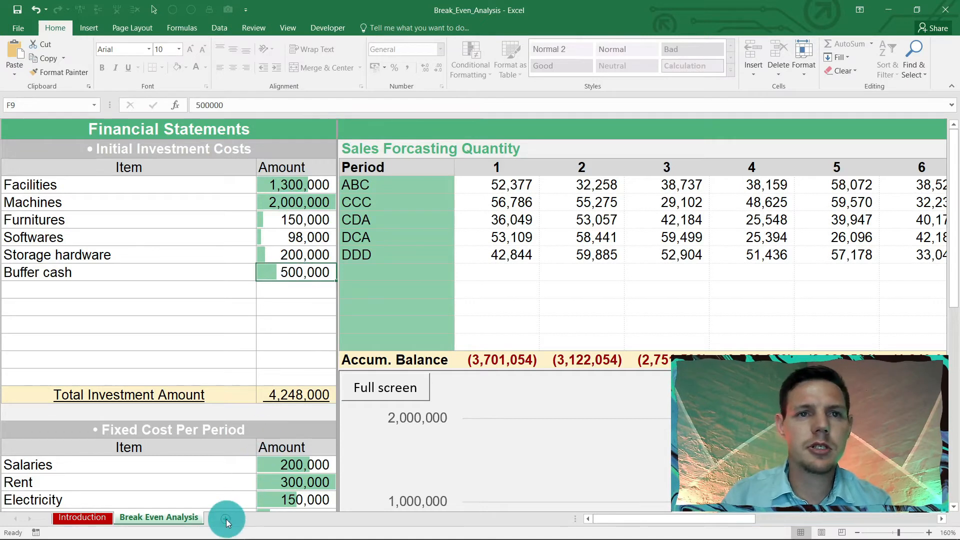
{"action": "left_click", "coordinate": [62, 185]}
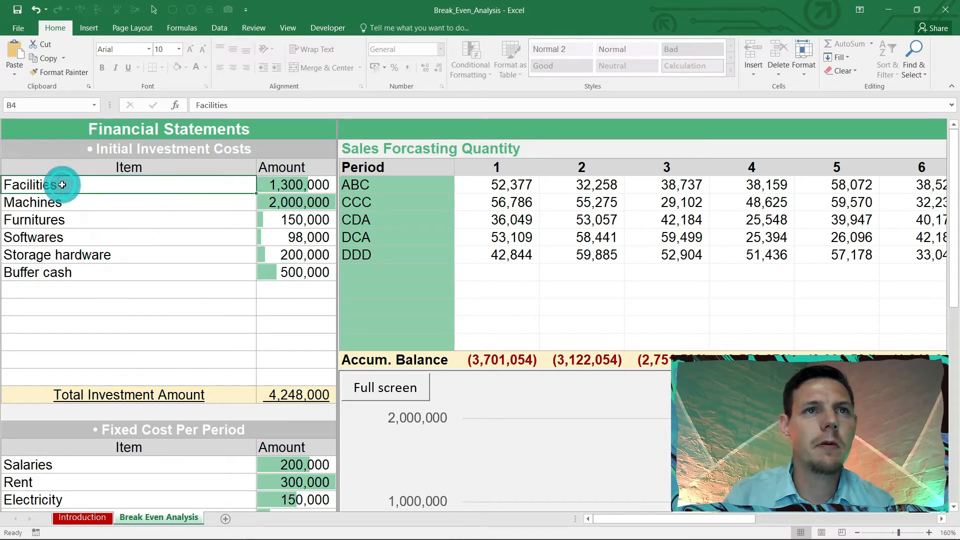
{"action": "left_click_drag", "start_coordinate": [73, 183], "coordinate": [91, 267]}
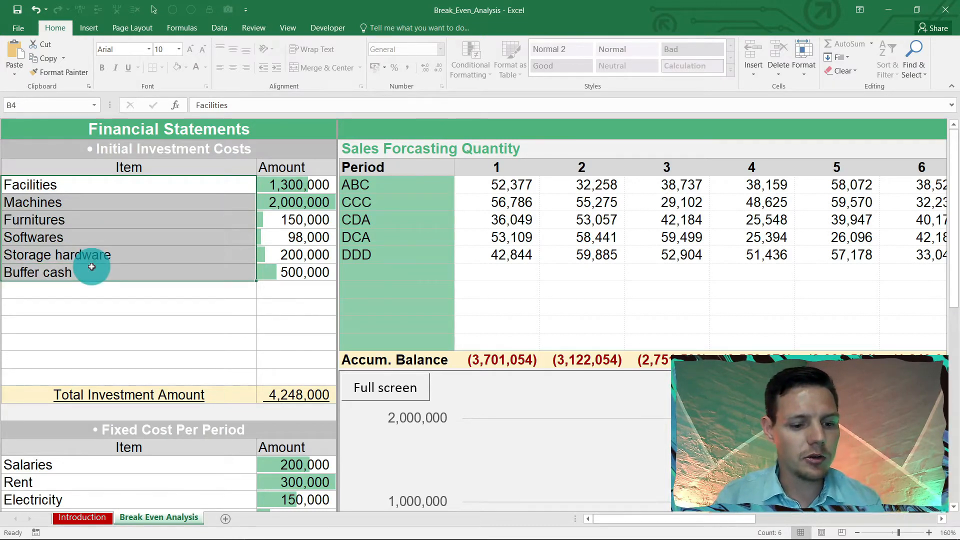
{"action": "key", "text": "ctrl+c"}
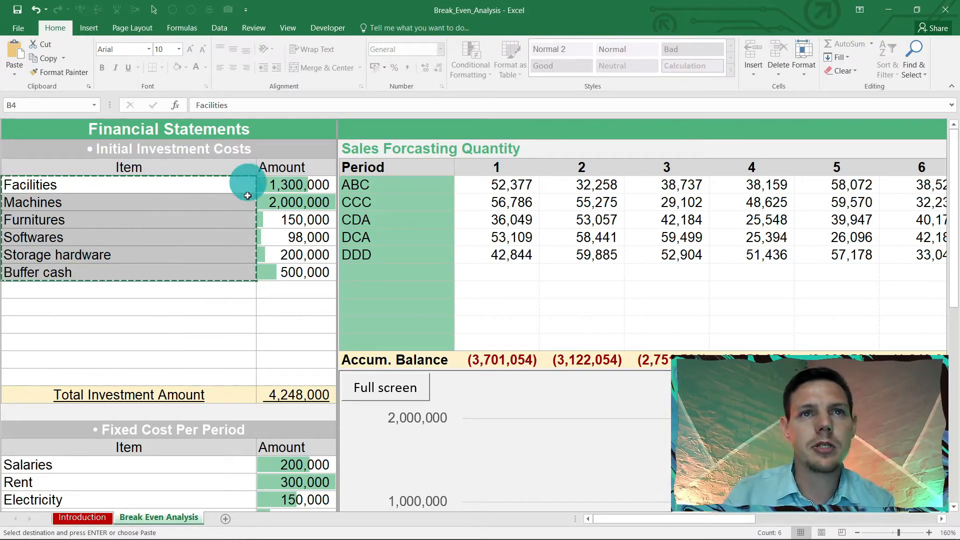
{"action": "left_click", "coordinate": [225, 518]}
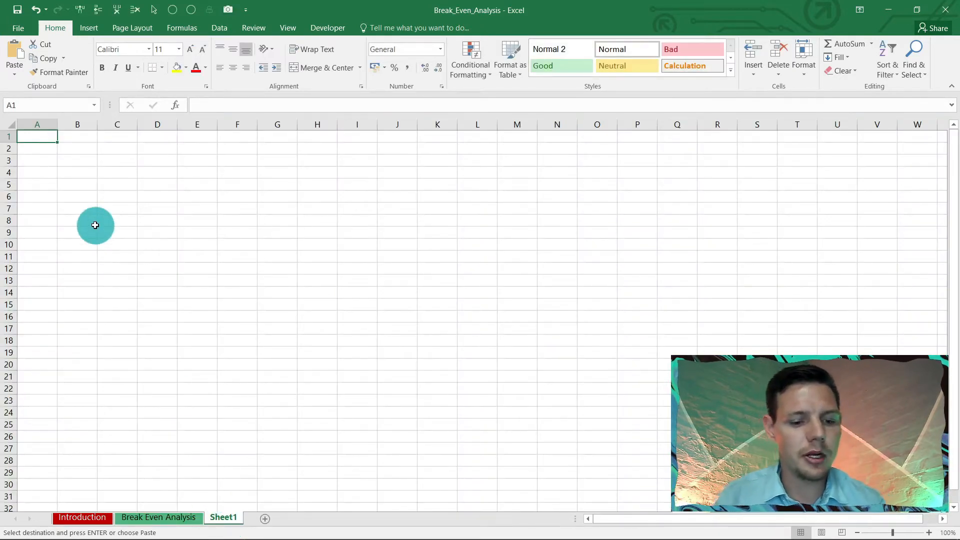
{"action": "key", "text": "ctrl+v"}
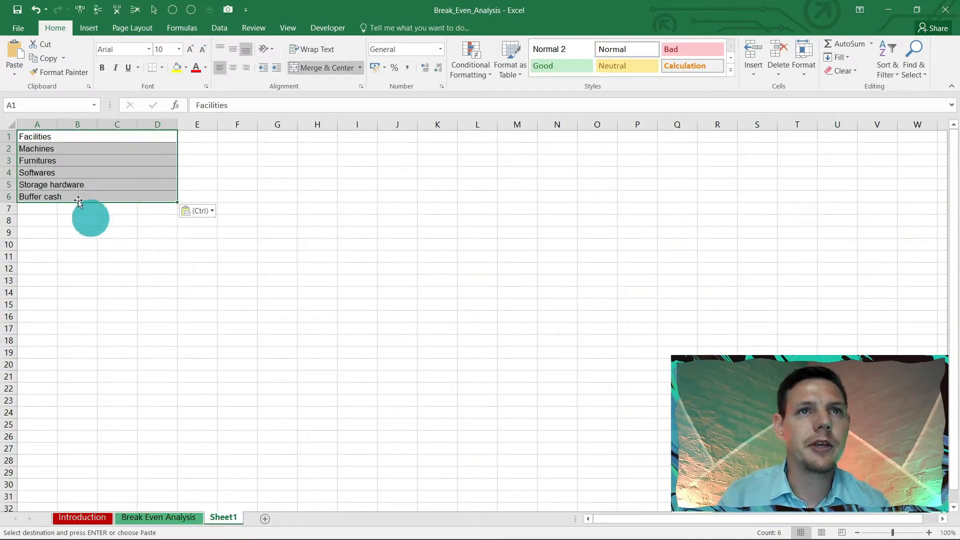
{"action": "scroll", "coordinate": [71, 191], "scroll_direction": "up", "scroll_amount": 4}
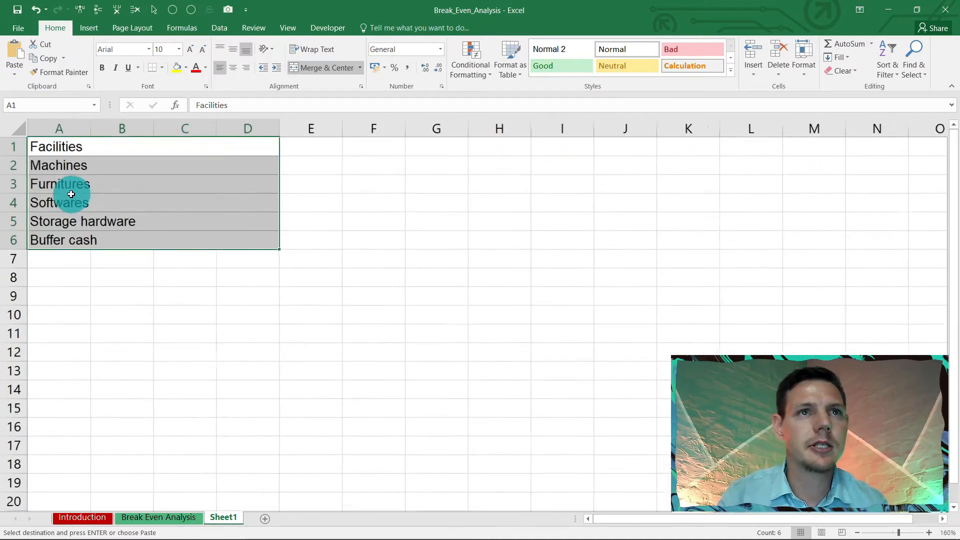
Step: Enter the numbers 1 to 6 in cells E1 to E6, one beside each item from Facilities to Buffer cash
{"action": "left_click", "coordinate": [315, 142]}
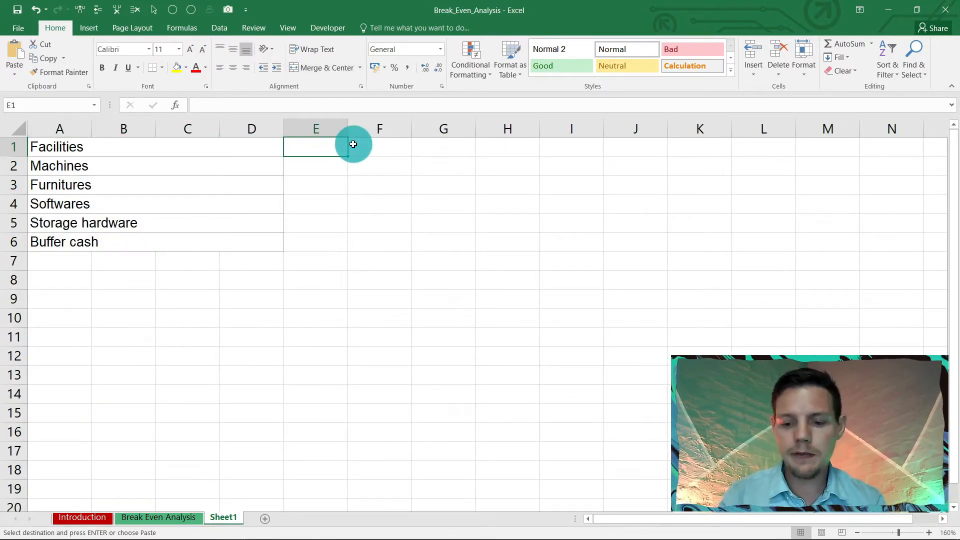
{"action": "type", "text": "1"}
{"action": "key", "text": "Return"}
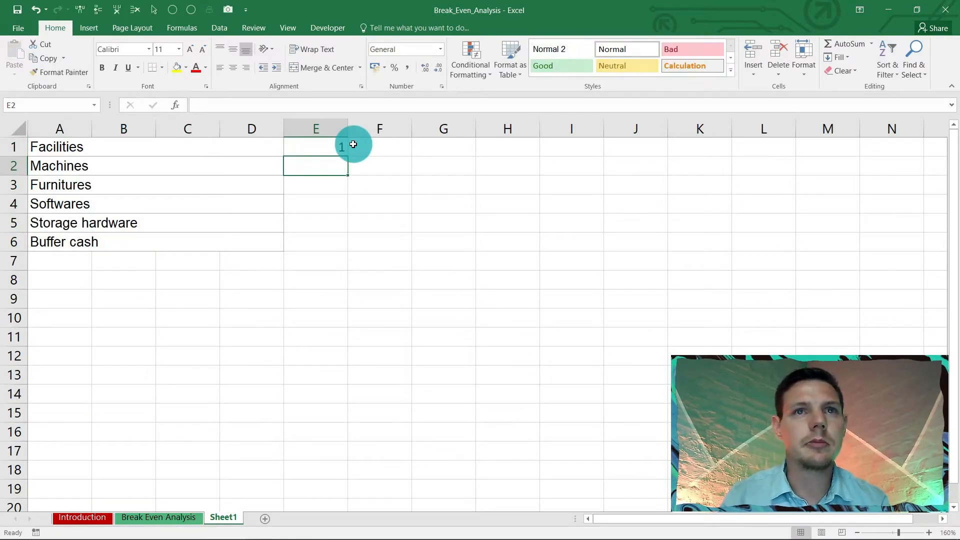
{"action": "type", "text": "2"}
{"action": "key", "text": "Return"}
{"action": "type", "text": "3"}
{"action": "key", "text": "Return"}
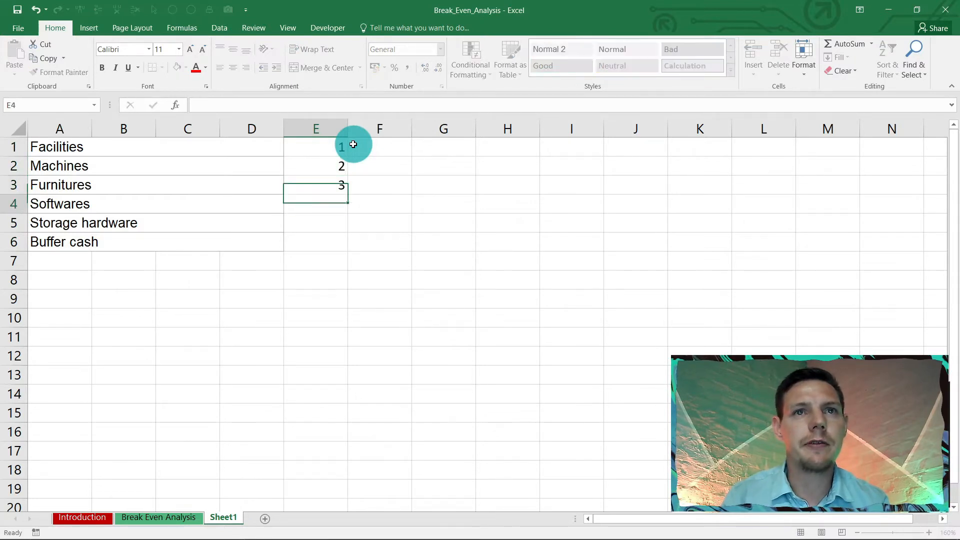
{"action": "type", "text": "4"}
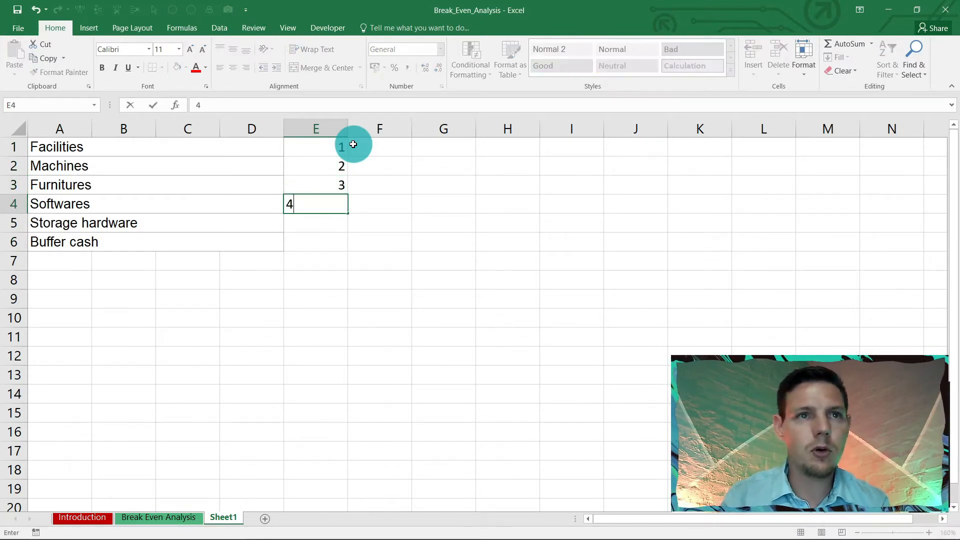
{"action": "key", "text": "Return"}
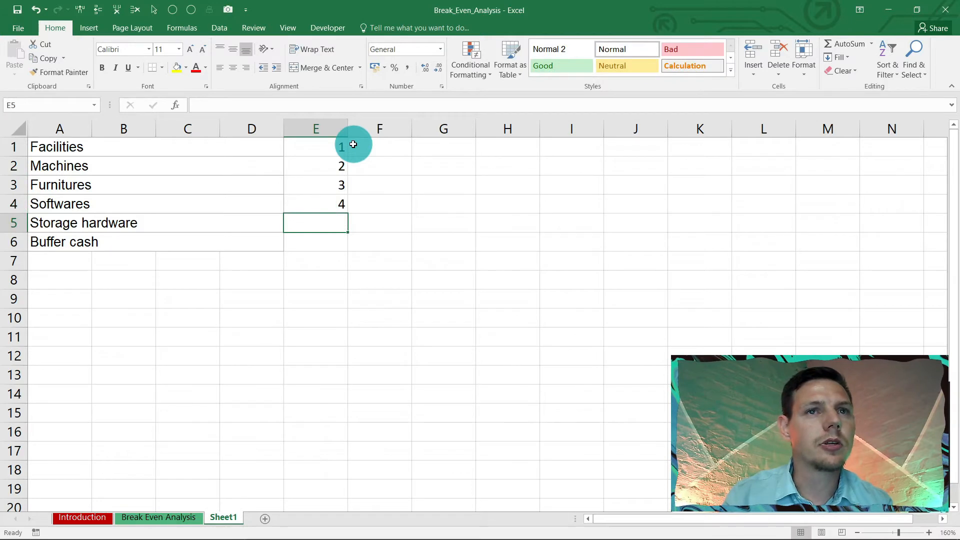
{"action": "type", "text": "5"}
{"action": "key", "text": "Return"}
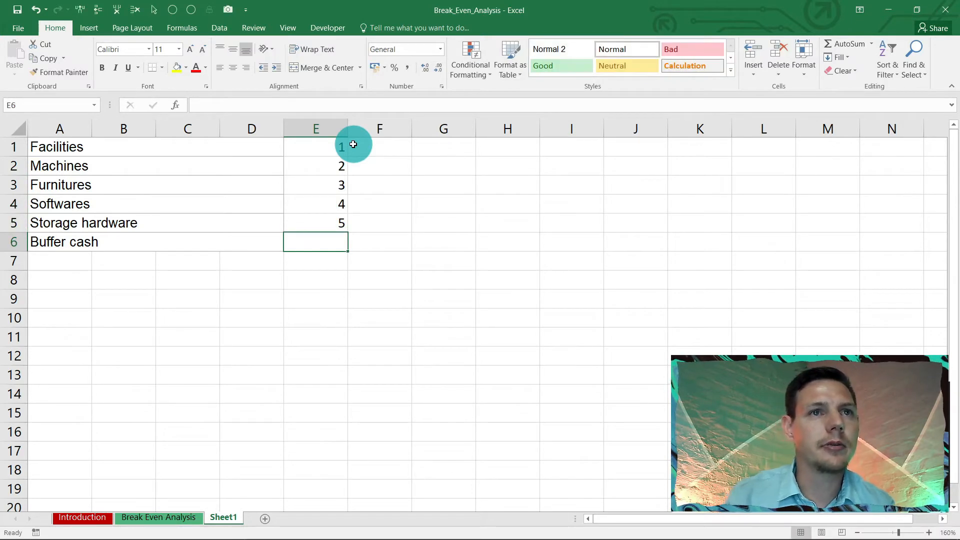
{"action": "type", "text": "6"}
{"action": "key", "text": "Return"}
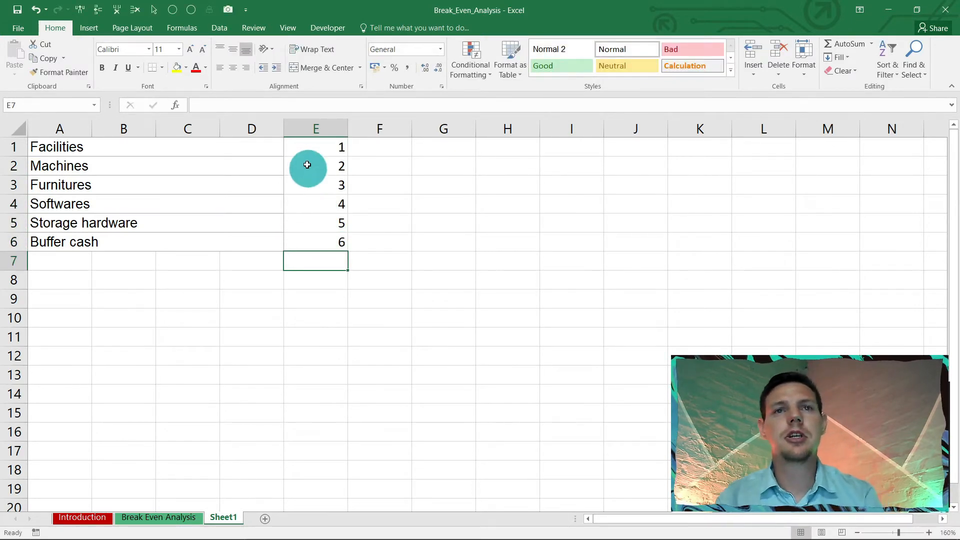
Step: Apply solid-fill green data bars as conditional formatting to the numbers in E1:E6 of Sheet1
{"action": "left_click", "coordinate": [136, 518]}
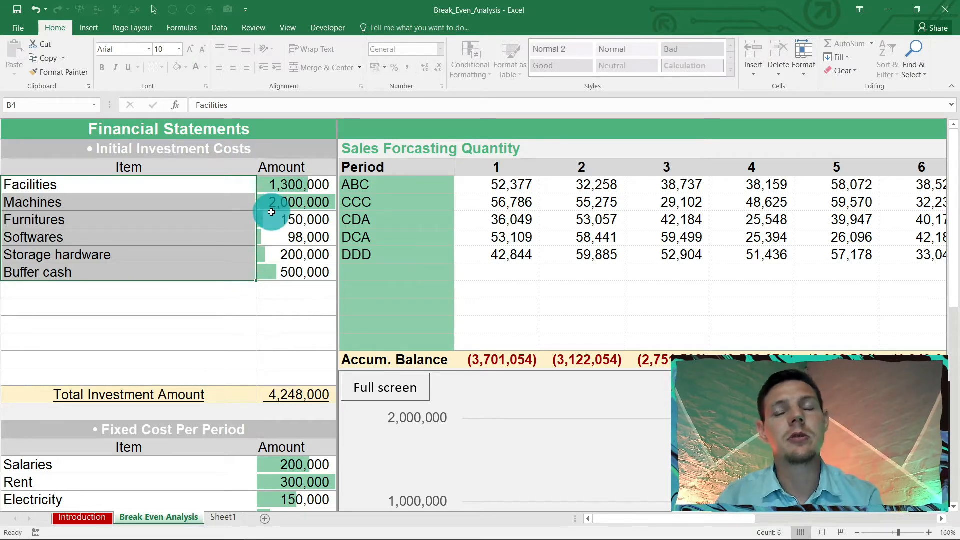
{"action": "left_click", "coordinate": [223, 523]}
{"action": "left_click_drag", "start_coordinate": [307, 145], "coordinate": [309, 237]}
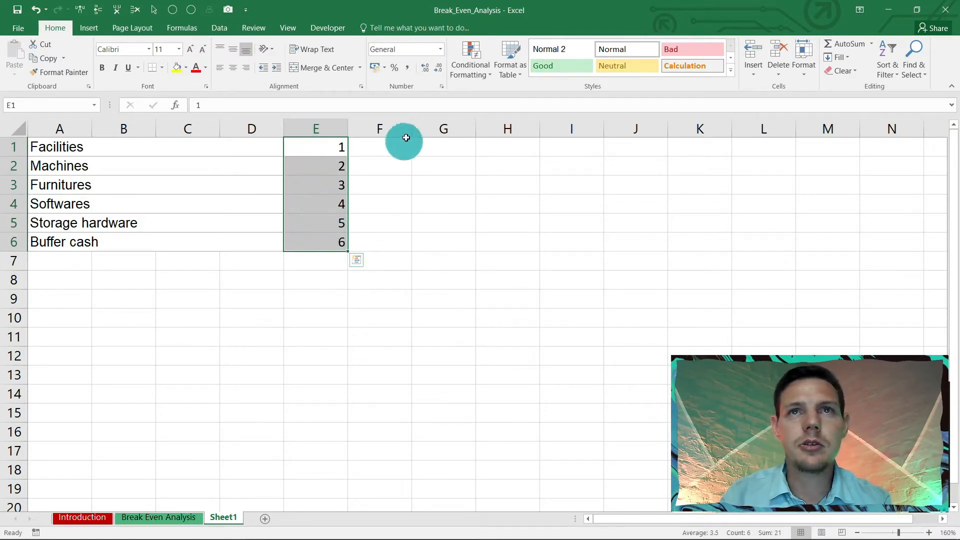
{"action": "left_click", "coordinate": [464, 73]}
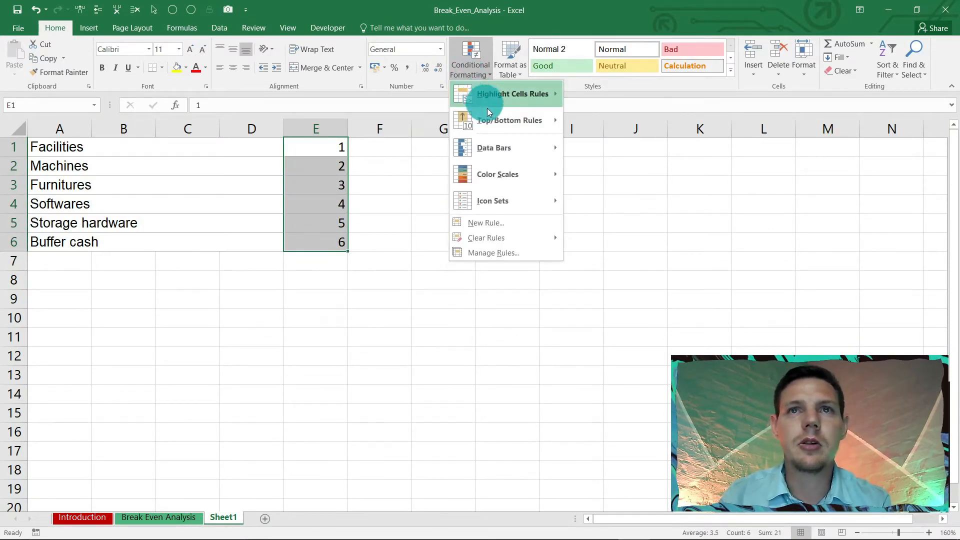
{"action": "mouse_move", "coordinate": [545, 148]}
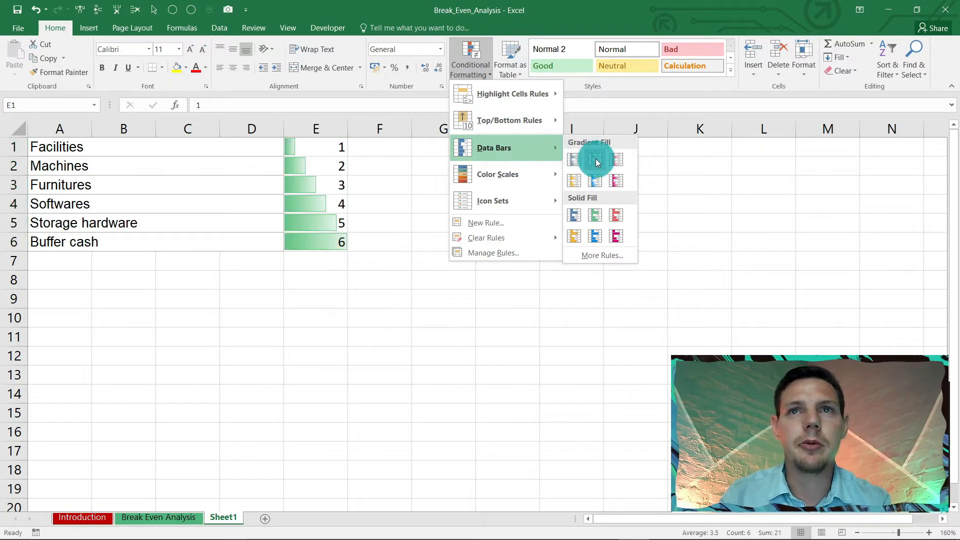
{"action": "left_click", "coordinate": [599, 216]}
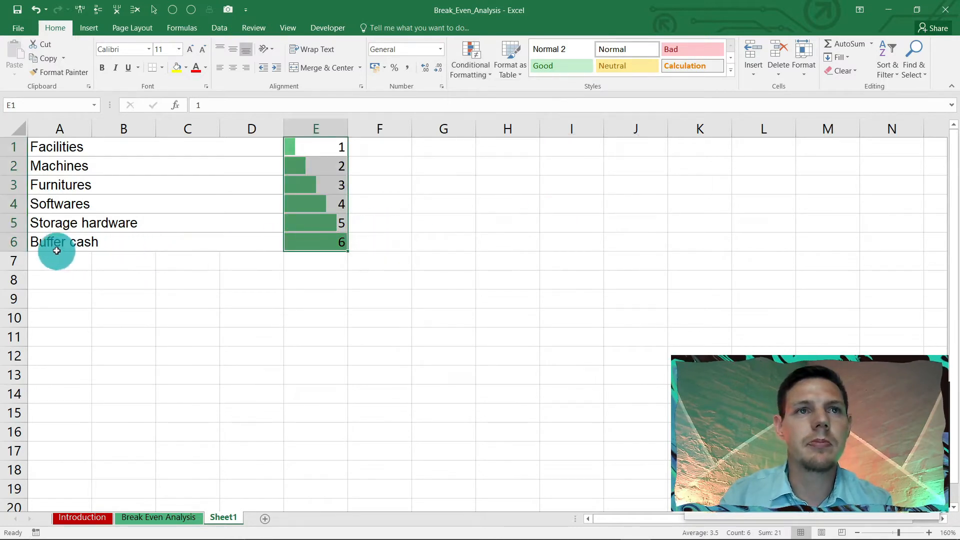
{"action": "left_click", "coordinate": [227, 274]}
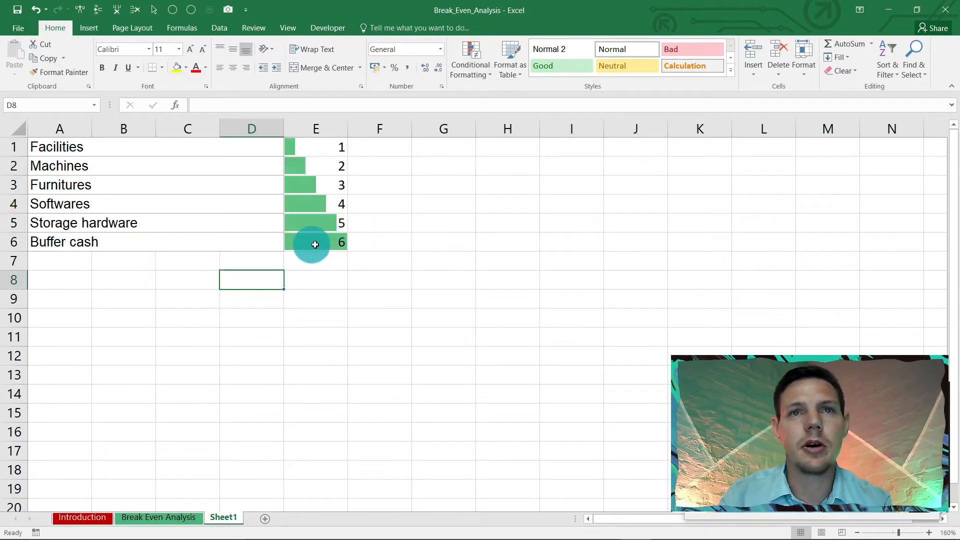
Step: Change the Facilities number in cell E1 to 10
{"action": "left_click", "coordinate": [318, 146]}
{"action": "type", "text": "1"}
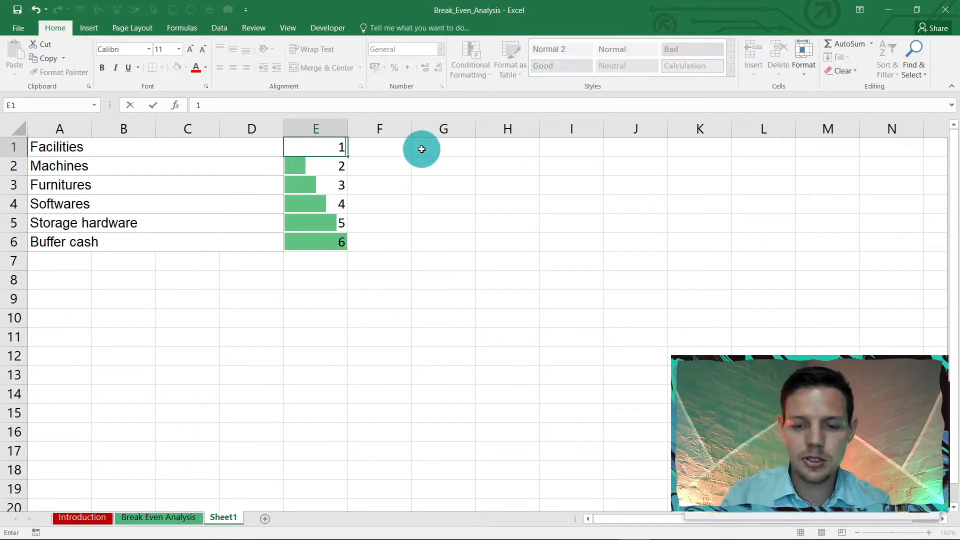
{"action": "key", "text": "Return"}
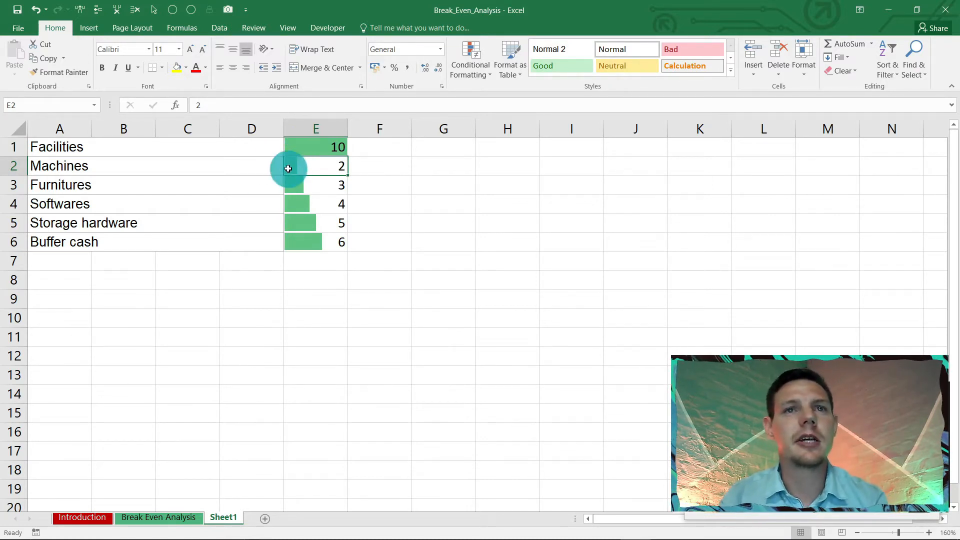
Step: Remove the protection from the Break Even Analysis sheet and inspect the Total Investment Amount formula
{"action": "left_click", "coordinate": [133, 517]}
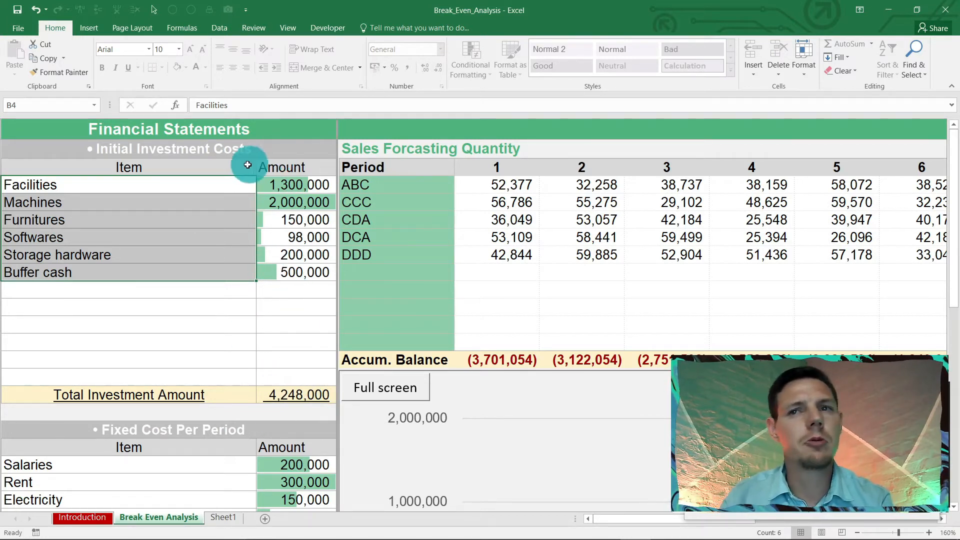
{"action": "left_click", "coordinate": [251, 30]}
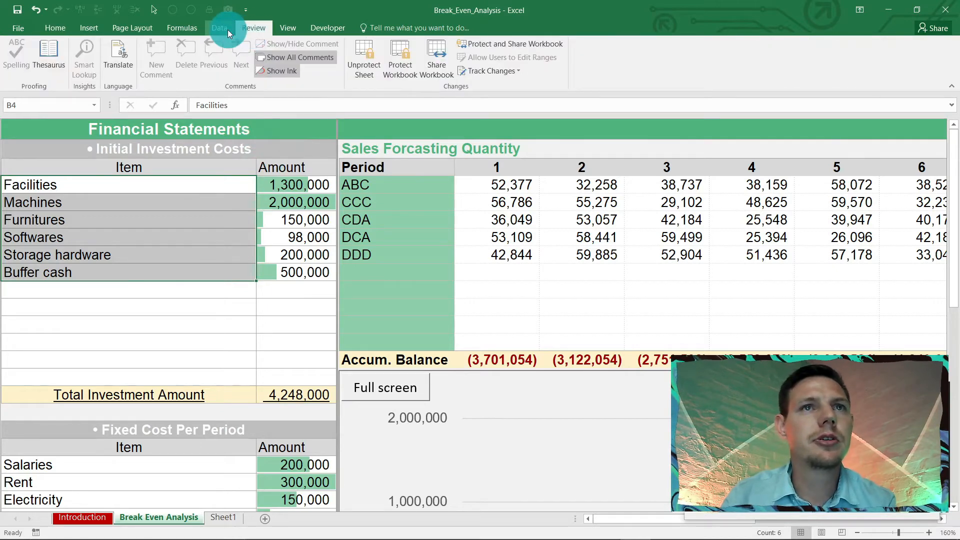
{"action": "left_click", "coordinate": [365, 62]}
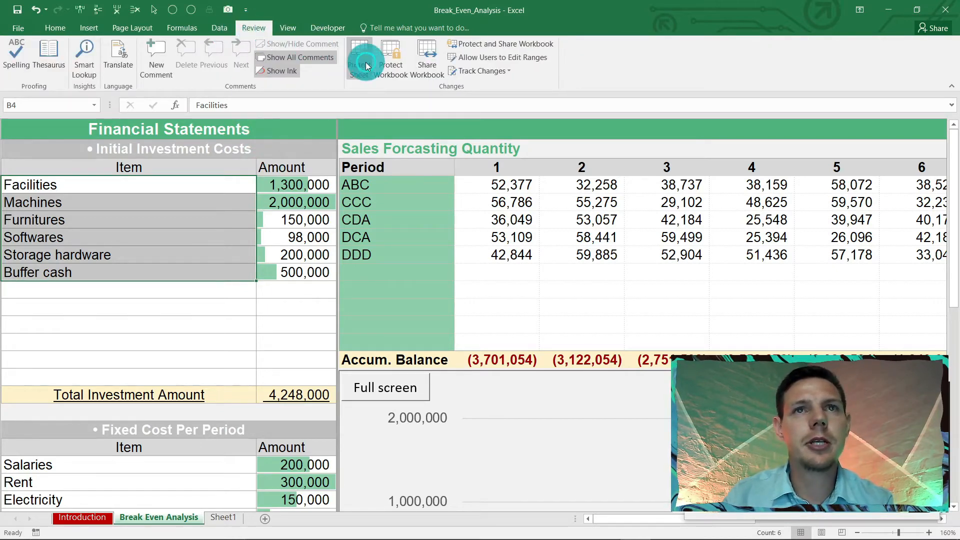
{"action": "left_click", "coordinate": [312, 393]}
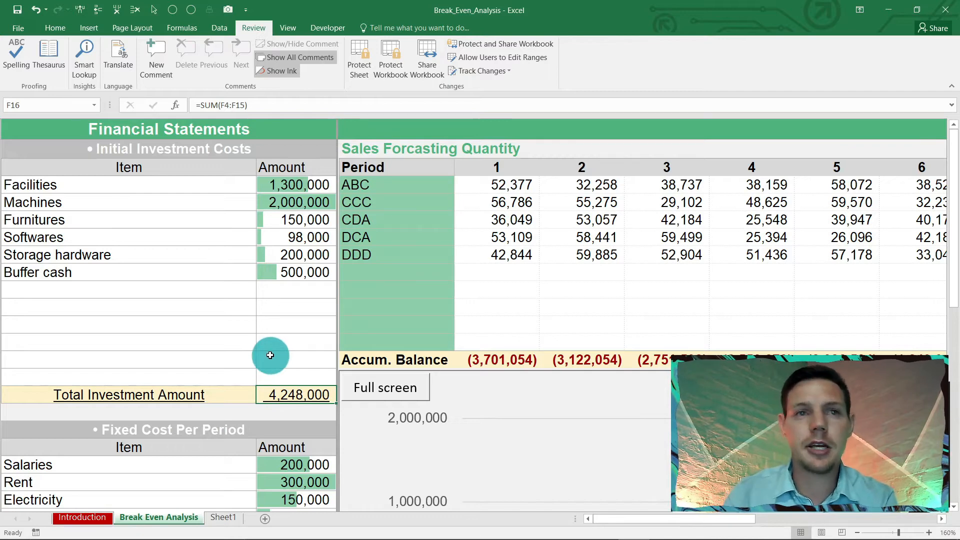
Step: Set the Salaries amount under Fixed Cost Per Period to 300,000 and review the break even chart
{"action": "scroll", "coordinate": [270, 355], "scroll_direction": "down", "scroll_amount": 3}
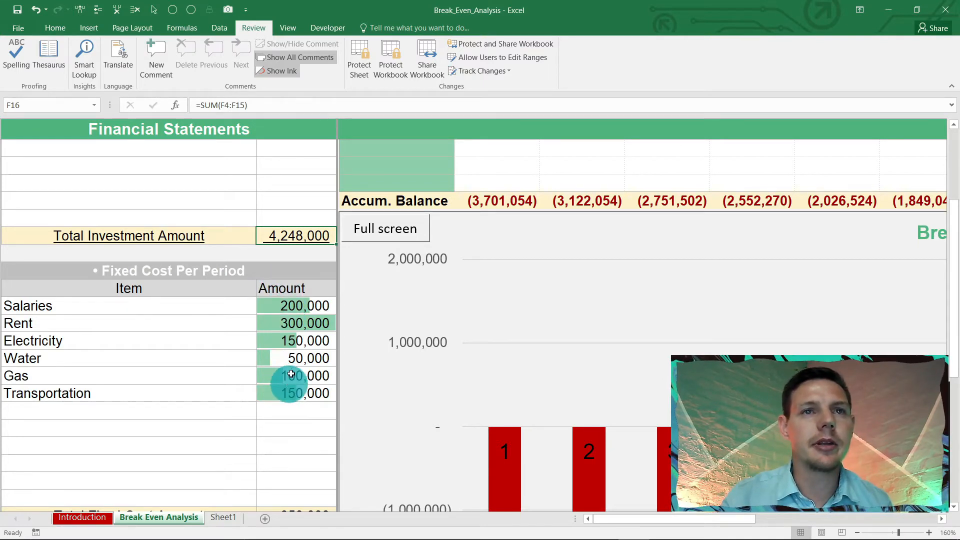
{"action": "left_click", "coordinate": [295, 305]}
{"action": "type", "text": "300000"}
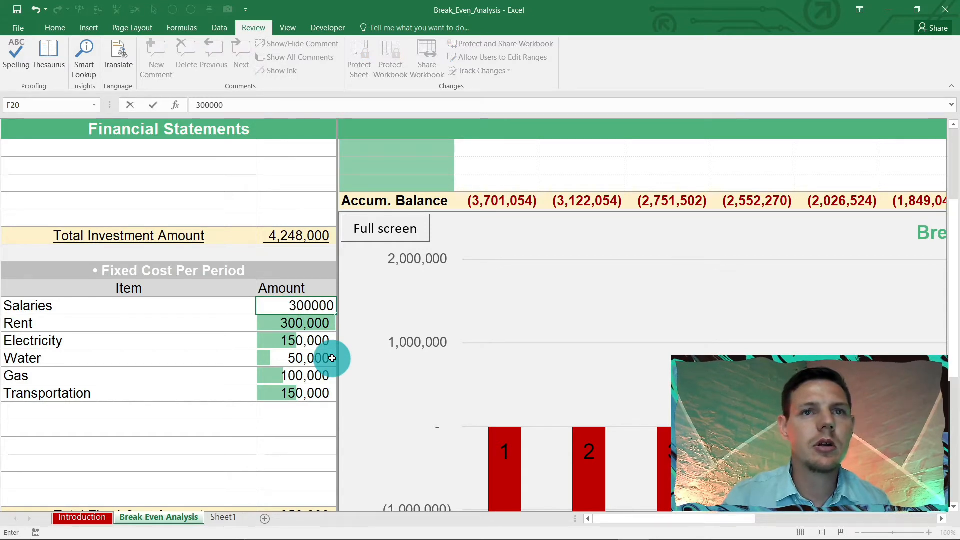
{"action": "key", "text": "Return"}
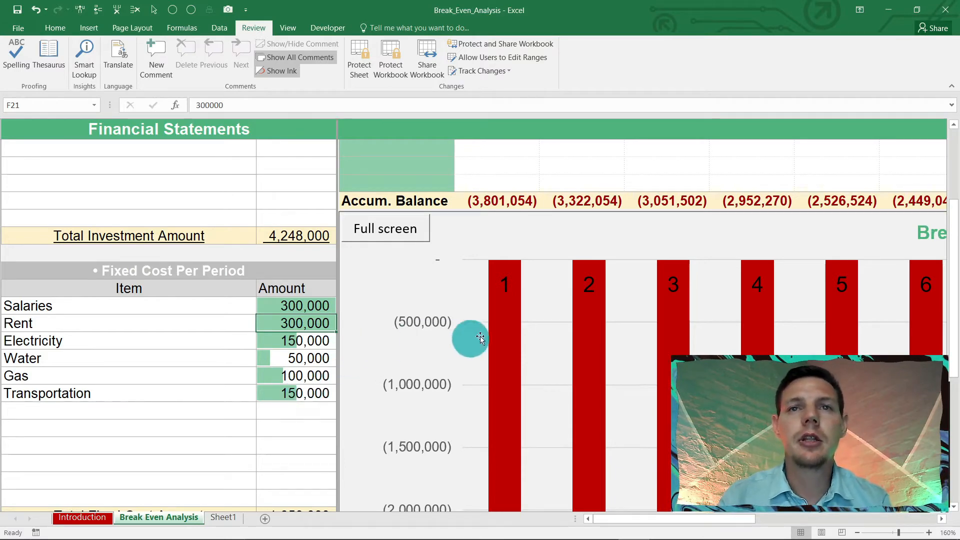
{"action": "scroll", "coordinate": [497, 341], "scroll_direction": "down", "scroll_amount": 3}
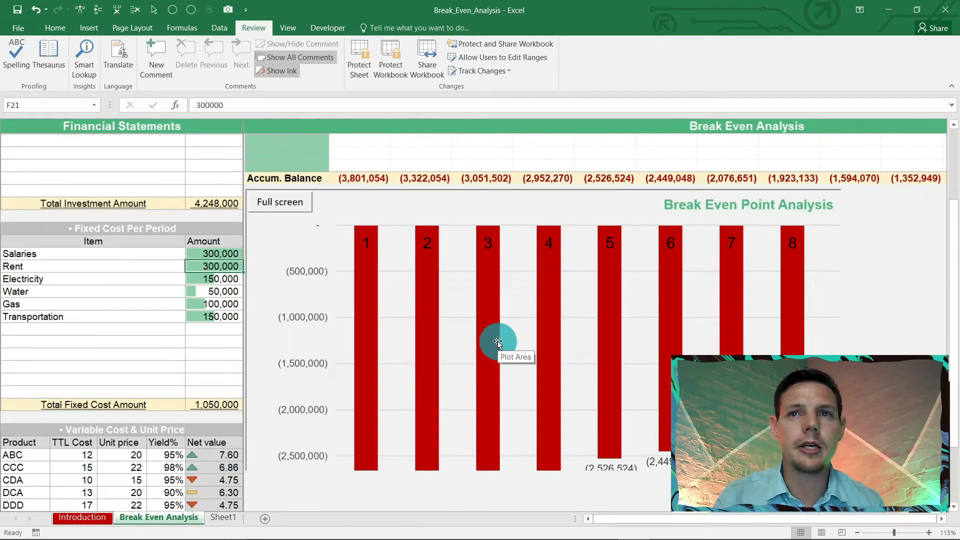
{"action": "scroll", "coordinate": [497, 341], "scroll_direction": "down", "scroll_amount": 1}
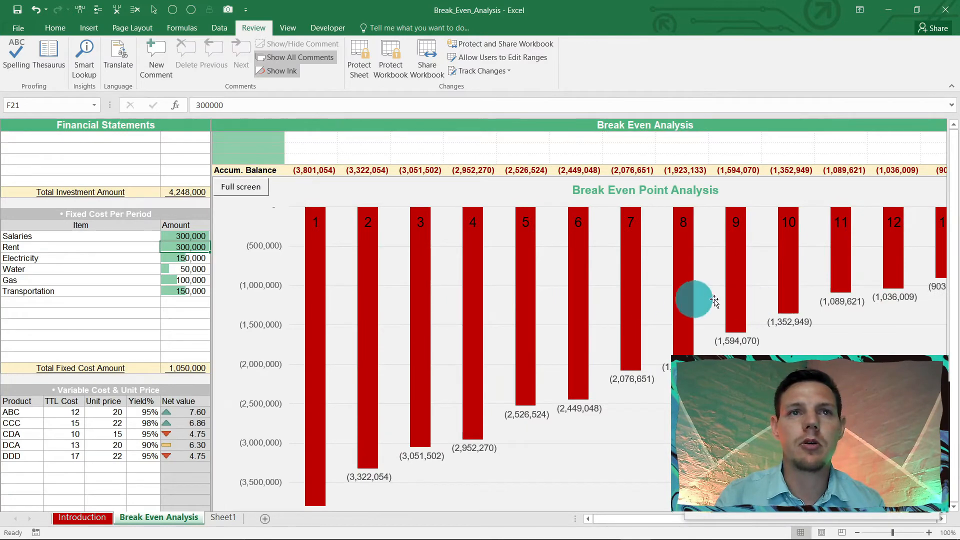
Step: Reduce the Salaries amount under Fixed Cost Per Period to 200,000 and check the effect on the break even chart
{"action": "scroll", "coordinate": [732, 280], "scroll_direction": "down", "scroll_amount": 1}
{"action": "scroll", "coordinate": [305, 283], "scroll_direction": "up", "scroll_amount": 3}
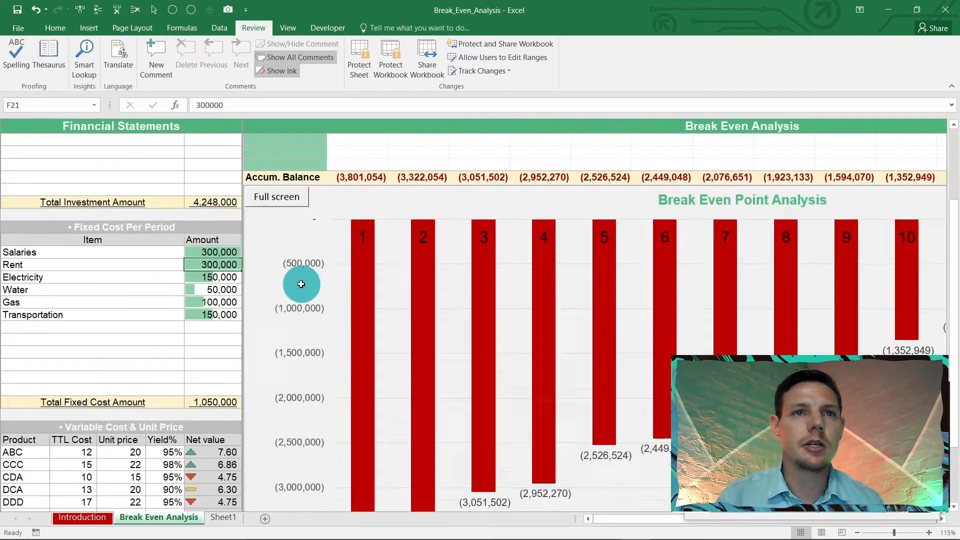
{"action": "scroll", "coordinate": [285, 281], "scroll_direction": "up", "scroll_amount": 1}
{"action": "left_click", "coordinate": [281, 286]}
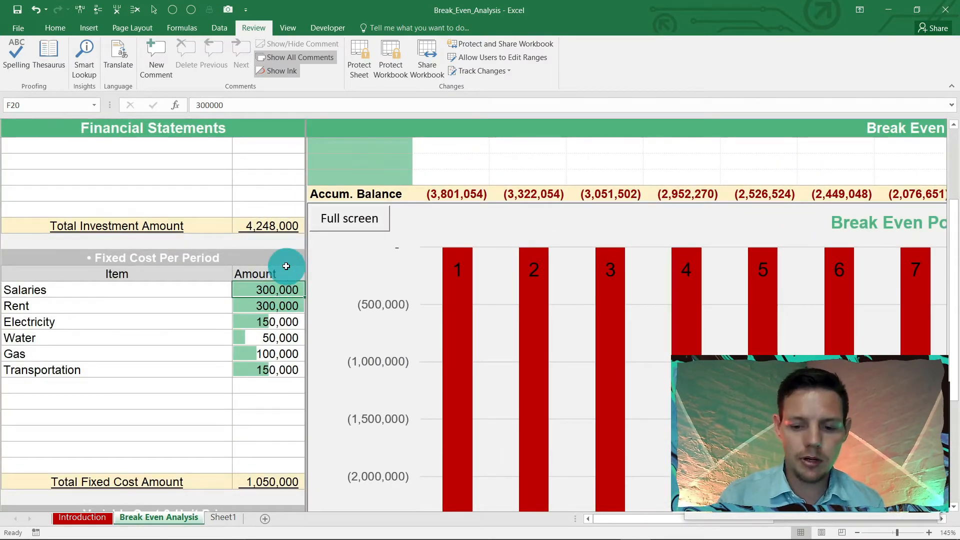
{"action": "type", "text": "200,000"}
{"action": "key", "text": "Return"}
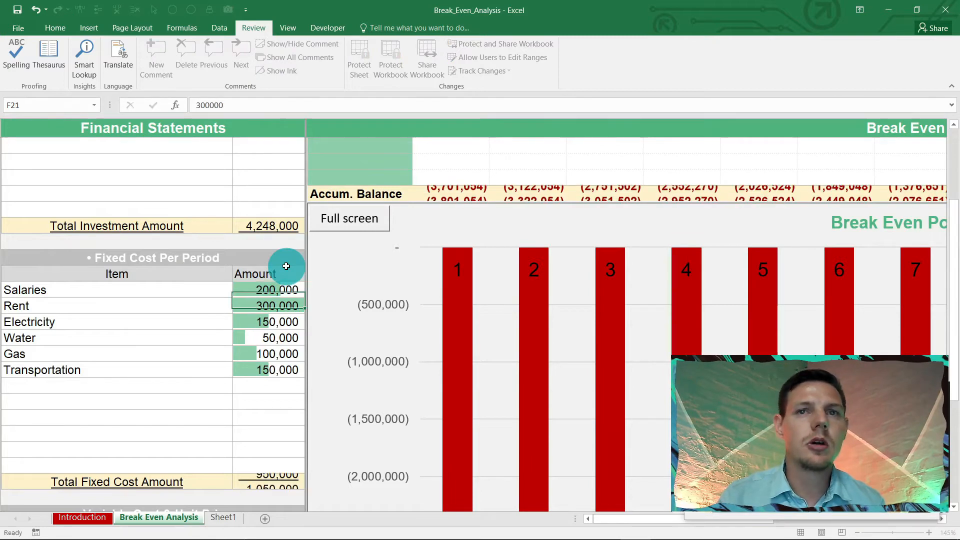
{"action": "scroll", "coordinate": [443, 325], "scroll_direction": "down", "scroll_amount": 3}
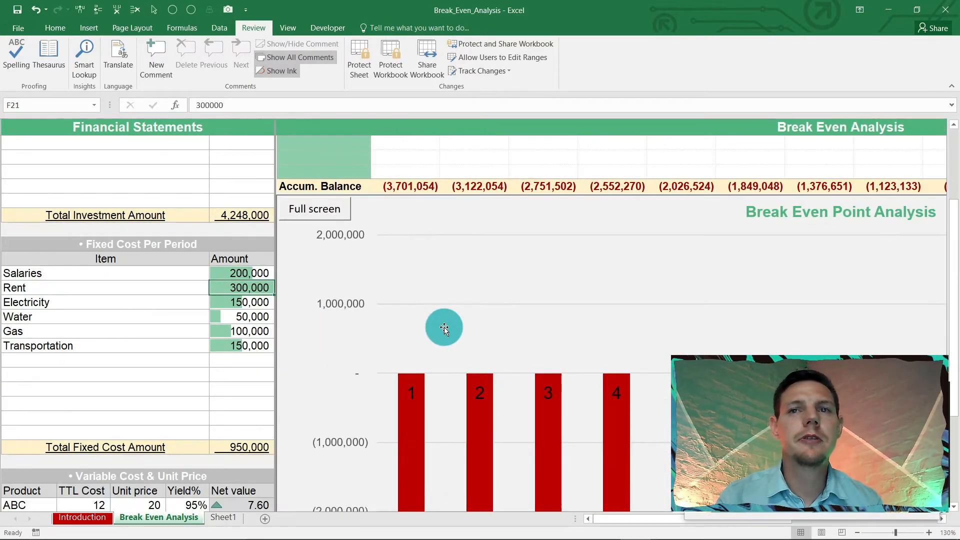
Step: Examine the Rent entry, the Initial Investment Costs for Machines, Facilities and Buffer cash, and the Total Fixed Cost Amount formula
{"action": "scroll", "coordinate": [293, 275], "scroll_direction": "up", "scroll_amount": 3}
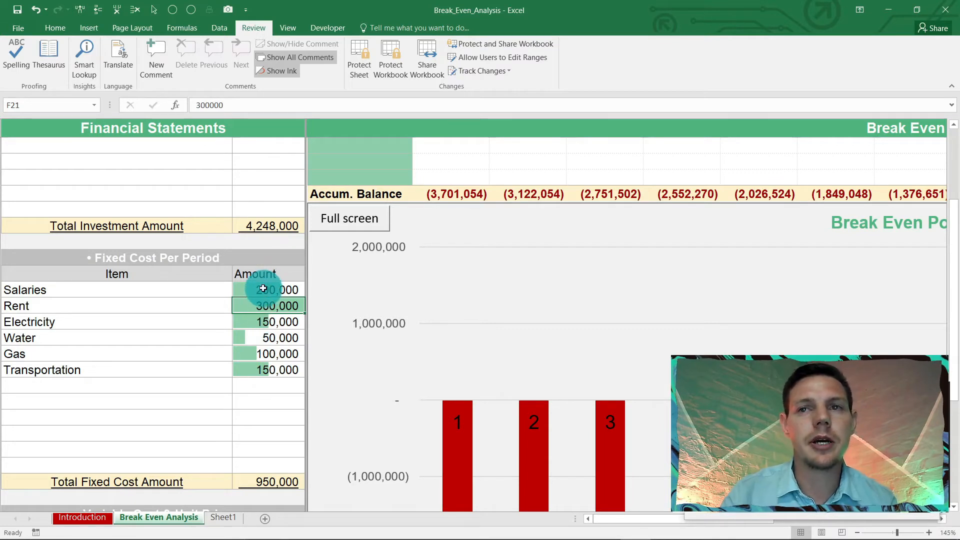
{"action": "left_click", "coordinate": [102, 306]}
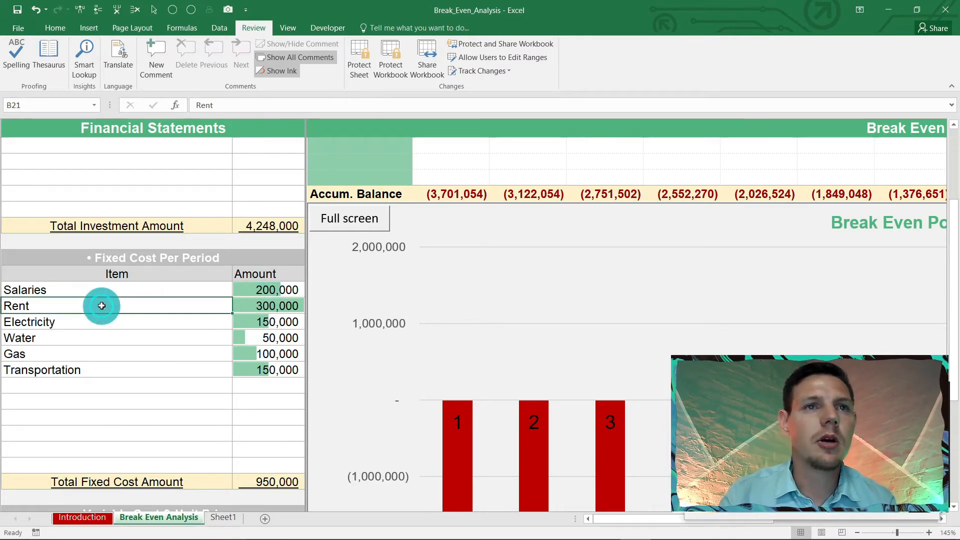
{"action": "left_click", "coordinate": [257, 304]}
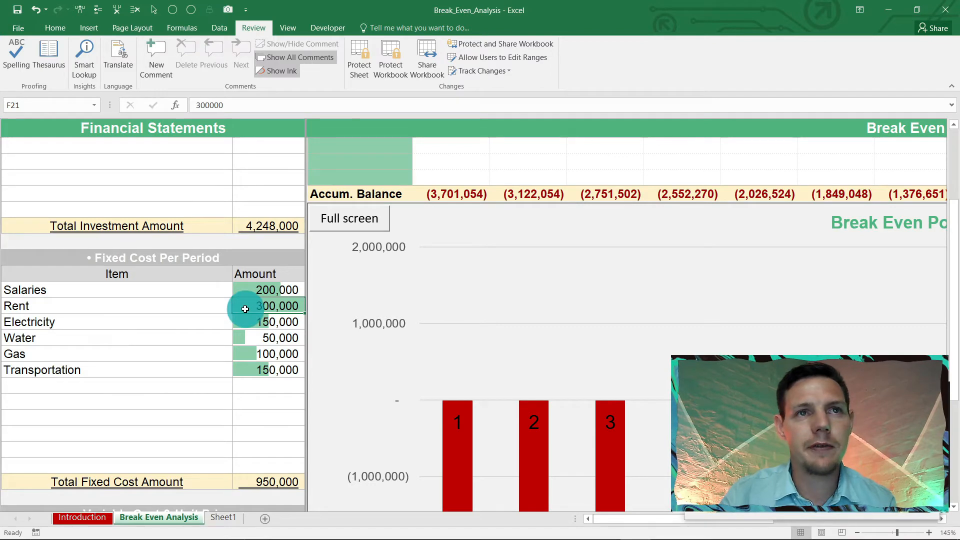
{"action": "scroll", "coordinate": [245, 309], "scroll_direction": "up", "scroll_amount": 3}
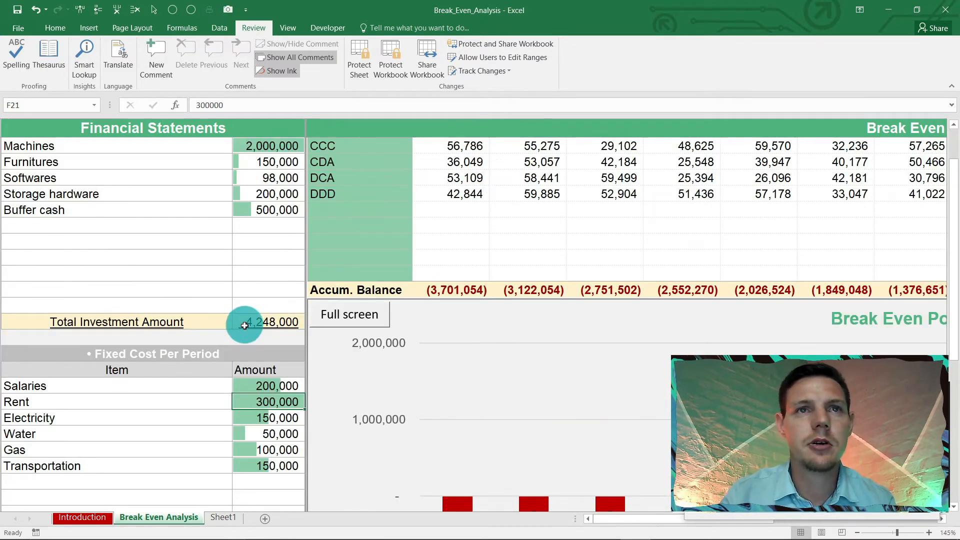
{"action": "left_click_drag", "start_coordinate": [83, 196], "coordinate": [261, 199]}
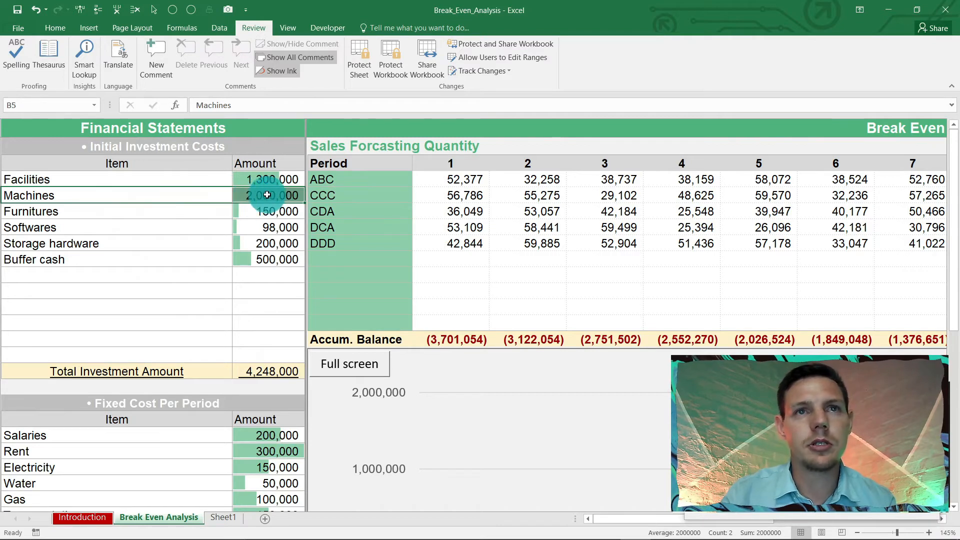
{"action": "left_click", "coordinate": [253, 180]}
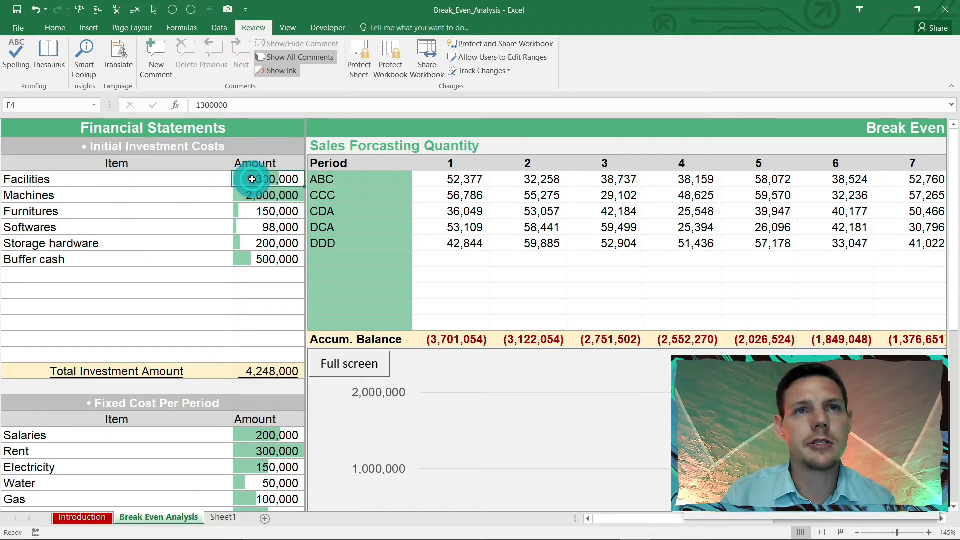
{"action": "left_click", "coordinate": [251, 257]}
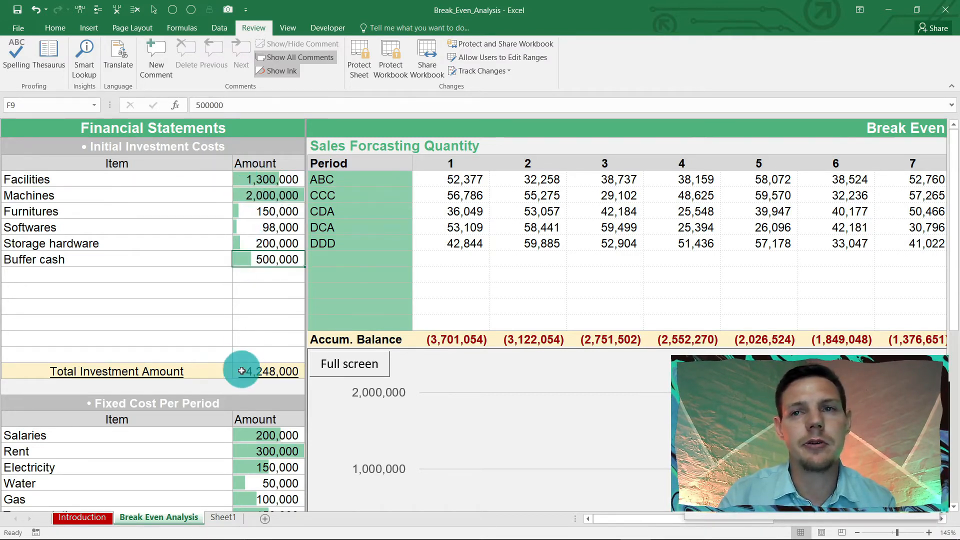
{"action": "scroll", "coordinate": [237, 370], "scroll_direction": "down", "scroll_amount": 4}
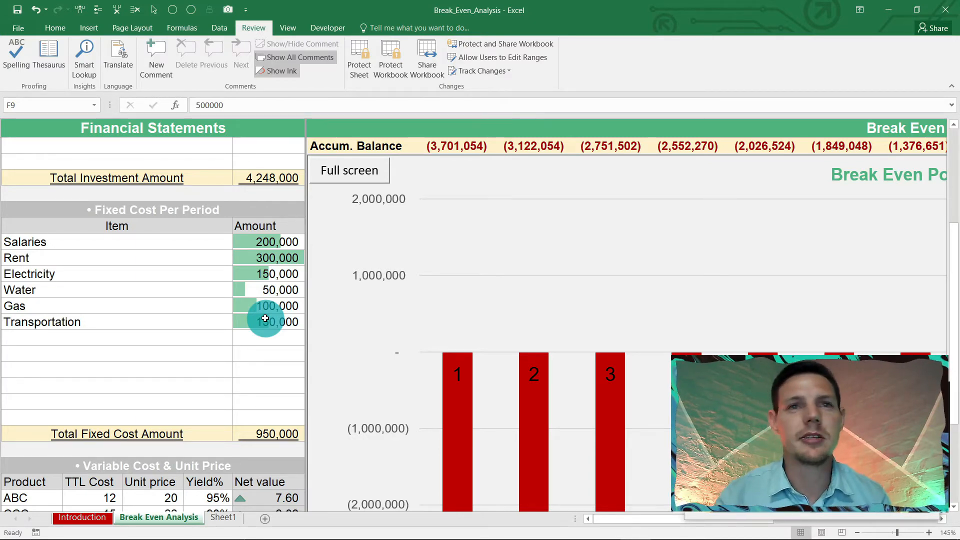
{"action": "scroll", "coordinate": [265, 318], "scroll_direction": "down", "scroll_amount": 2}
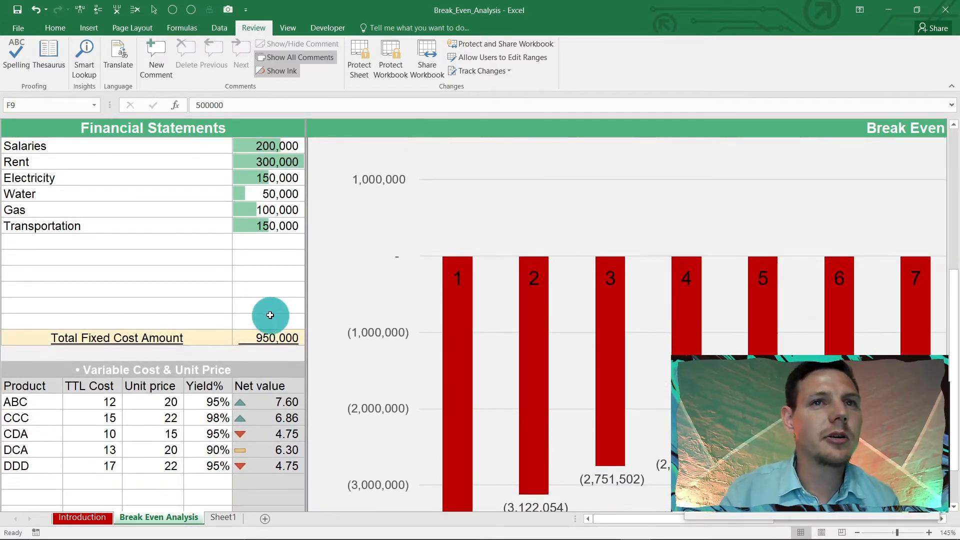
{"action": "left_click", "coordinate": [263, 341]}
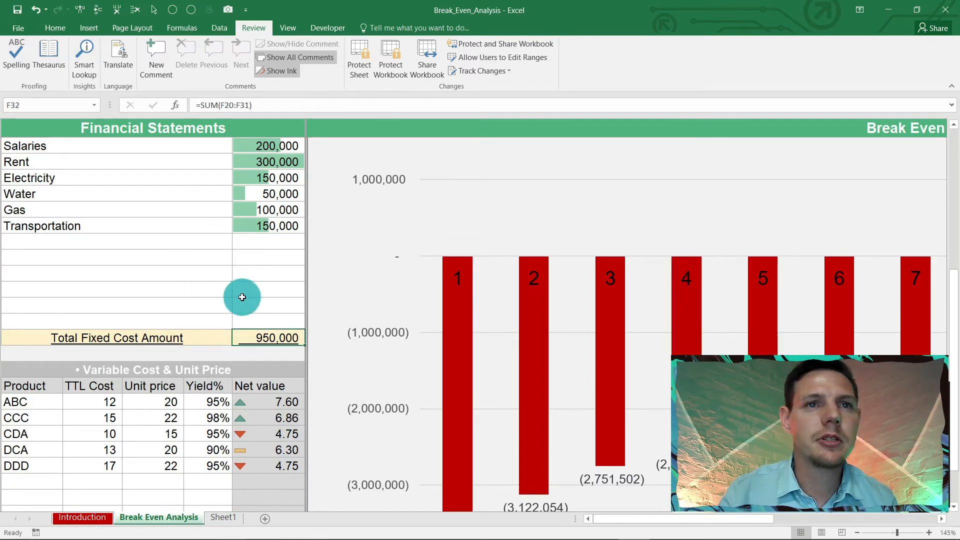
Step: Rename the five products in the Variable Cost & Unit Price table as Product 1 through Product 5
{"action": "scroll", "coordinate": [243, 296], "scroll_direction": "down", "scroll_amount": 2}
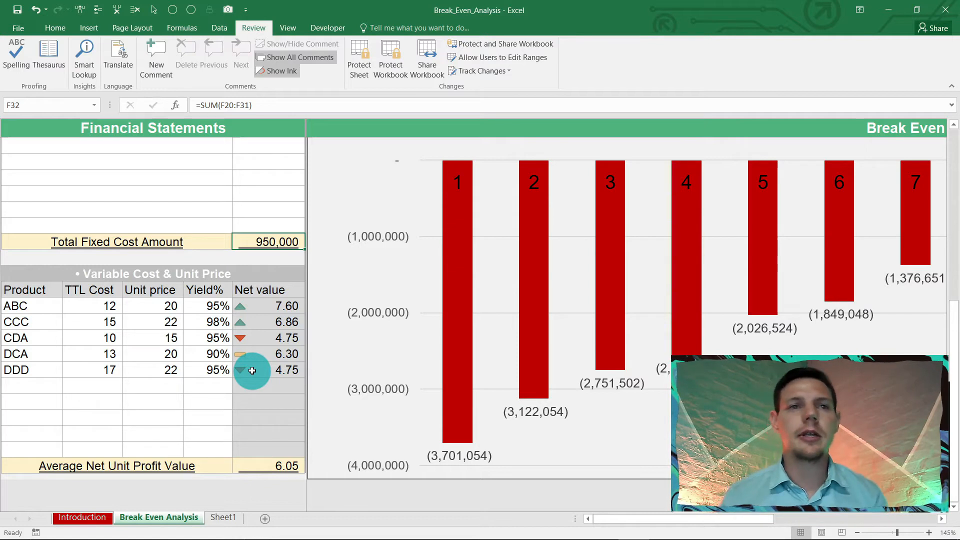
{"action": "left_click", "coordinate": [30, 307]}
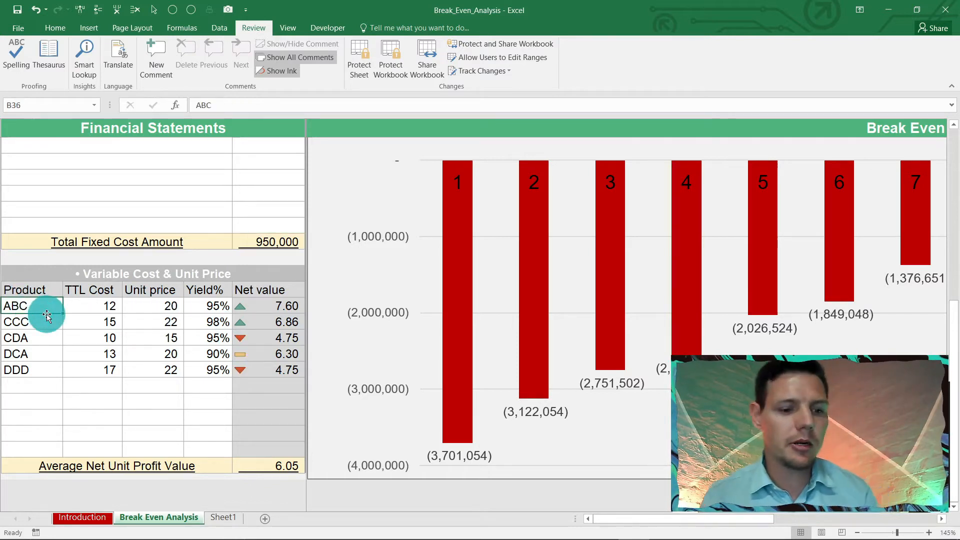
{"action": "type", "text": "Product"}
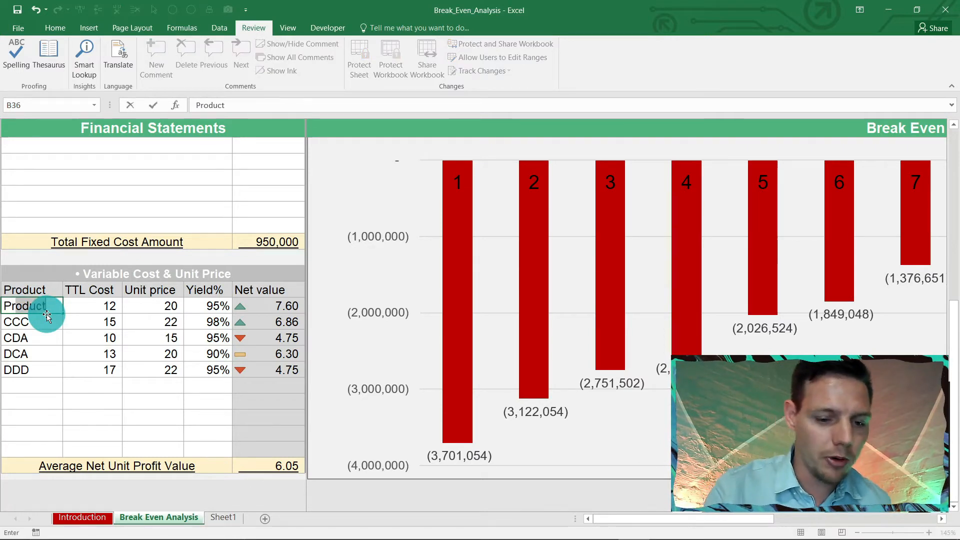
{"action": "type", "text": " 1"}
{"action": "left_click", "coordinate": [47, 314]}
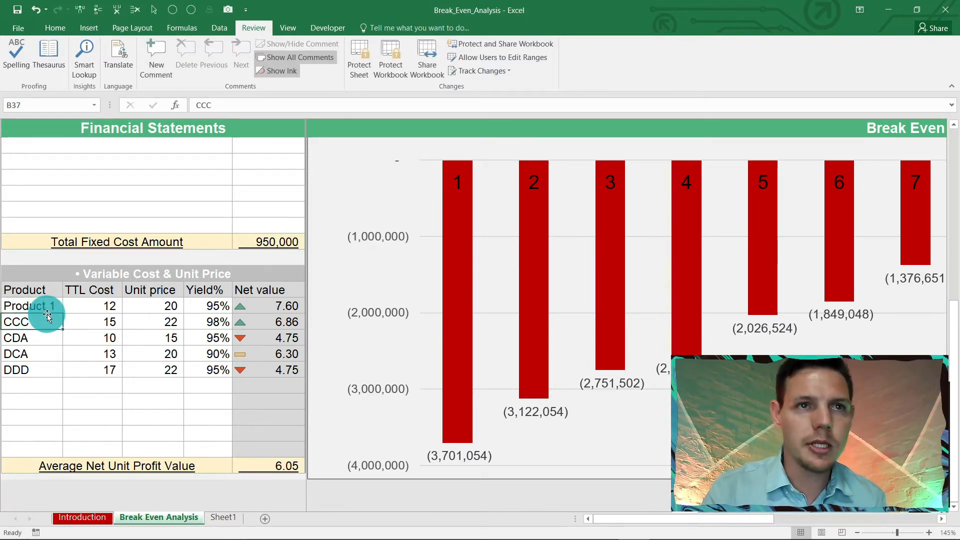
{"action": "left_click_drag", "start_coordinate": [64, 313], "coordinate": [64, 371]}
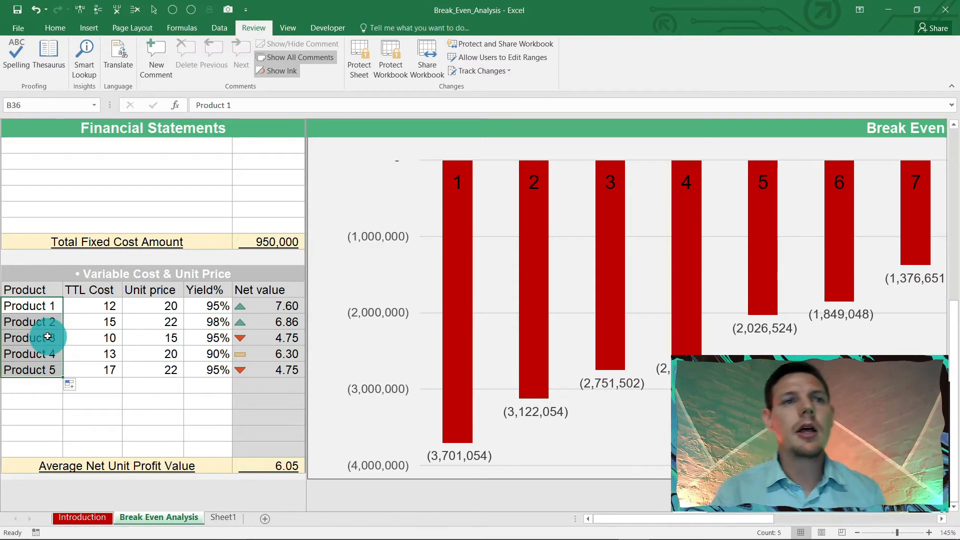
Step: Display the row and column headings on the Break Even Analysis sheet
{"action": "left_click", "coordinate": [83, 310]}
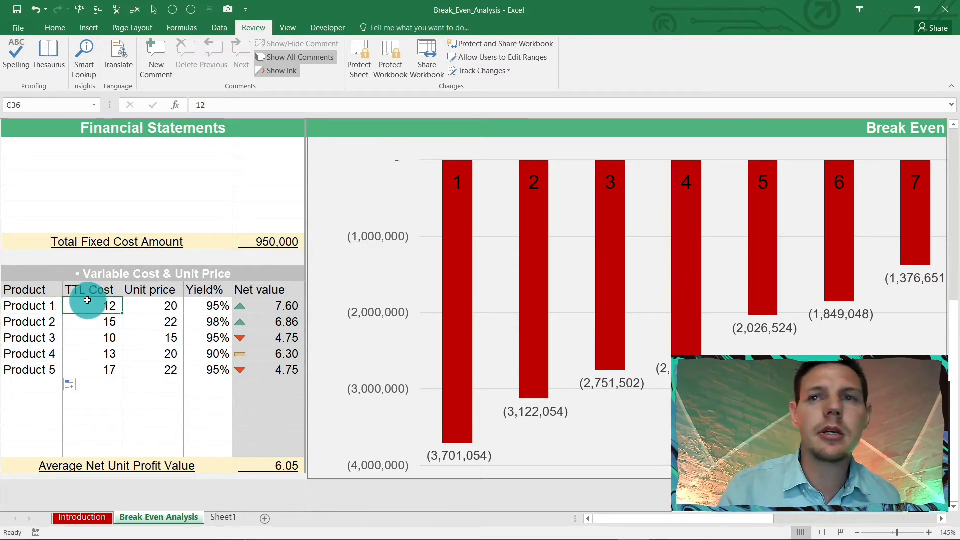
{"action": "left_click", "coordinate": [281, 31]}
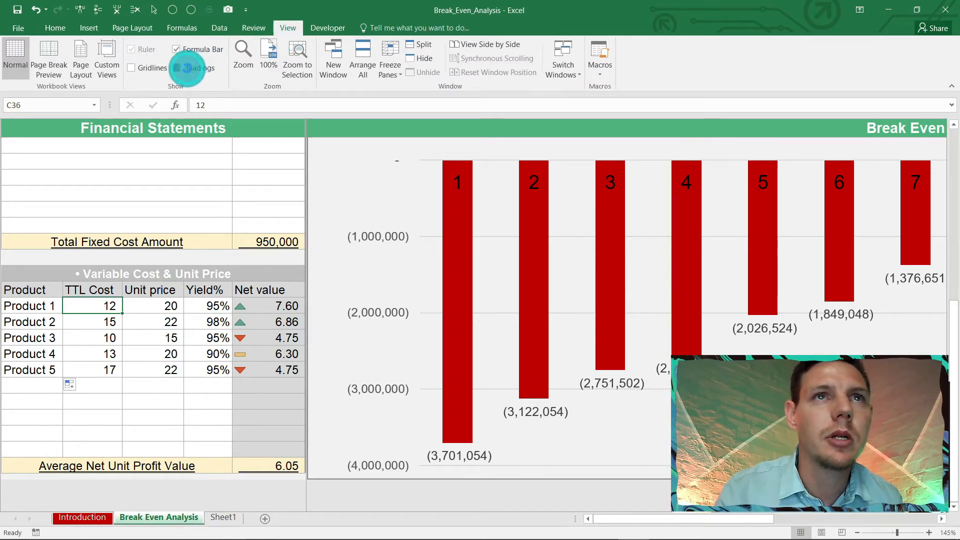
{"action": "left_click", "coordinate": [187, 68]}
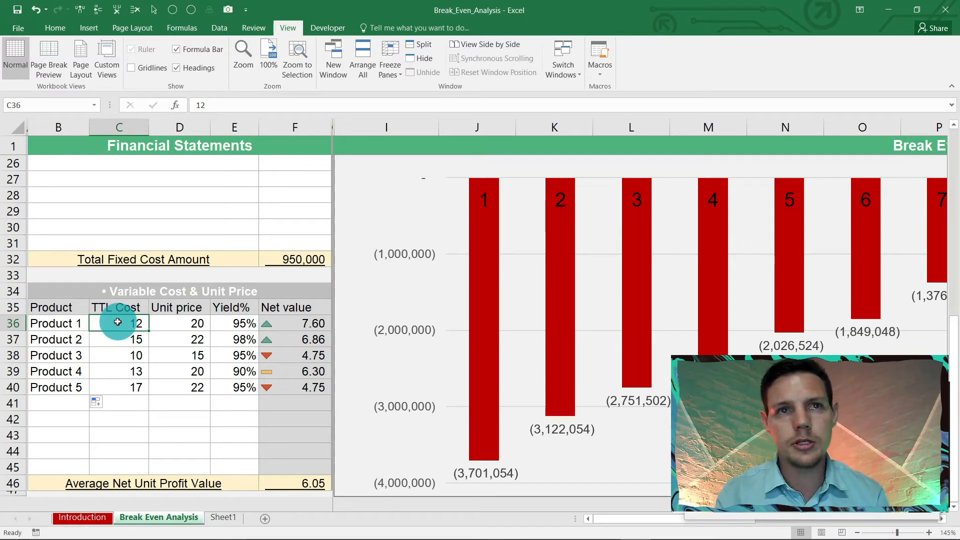
Step: Inspect Product 1's unit price, yield percentage and Net value formula in row 36
{"action": "left_click", "coordinate": [173, 321]}
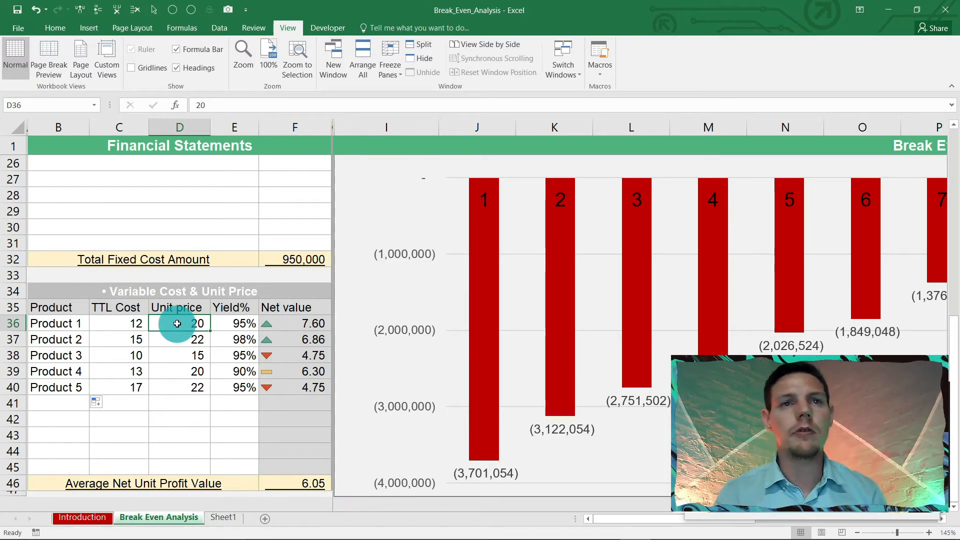
{"action": "left_click", "coordinate": [242, 323]}
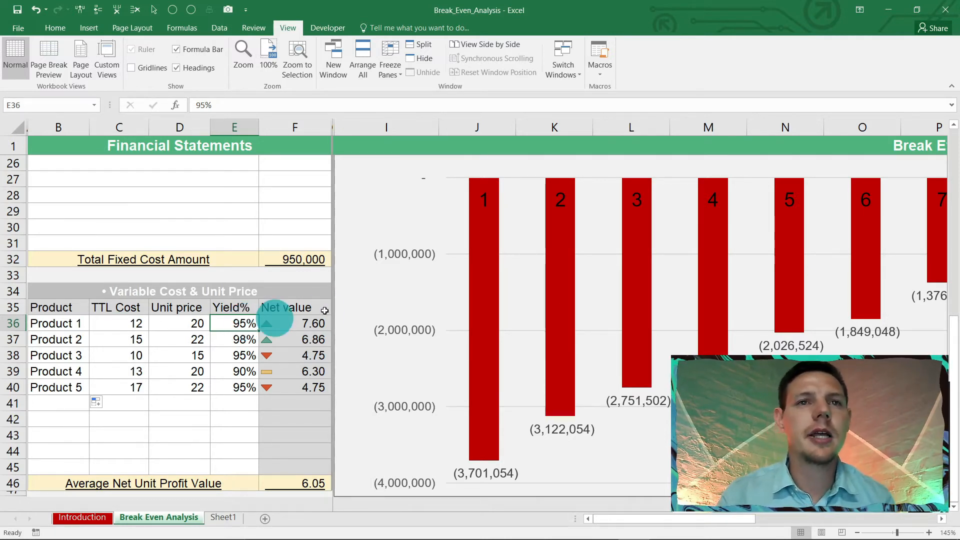
{"action": "left_click", "coordinate": [310, 324]}
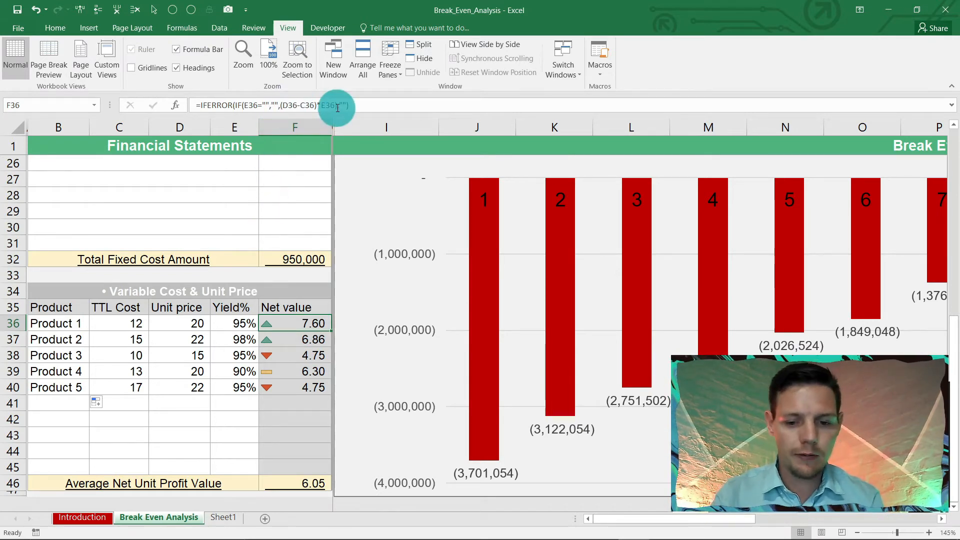
{"action": "key", "text": "F12"}
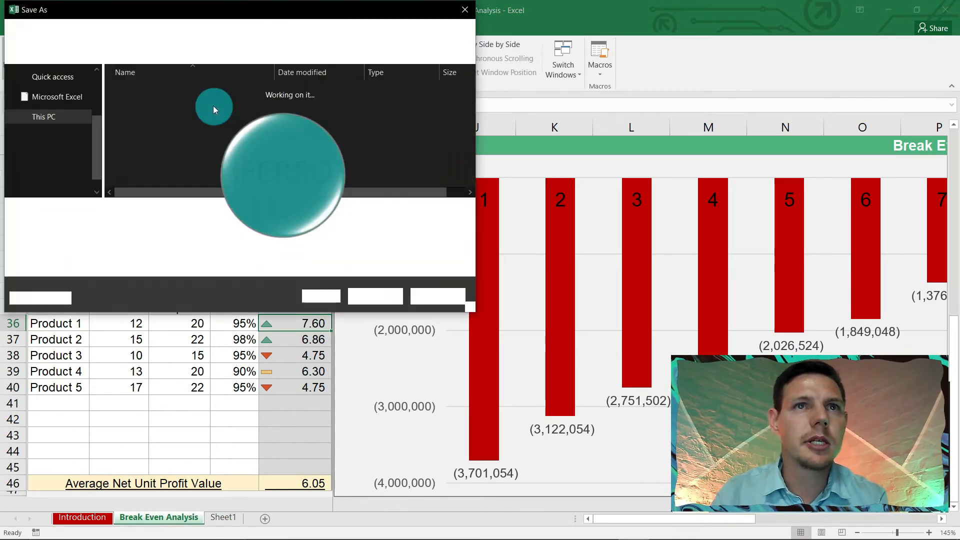
{"action": "left_click", "coordinate": [431, 295]}
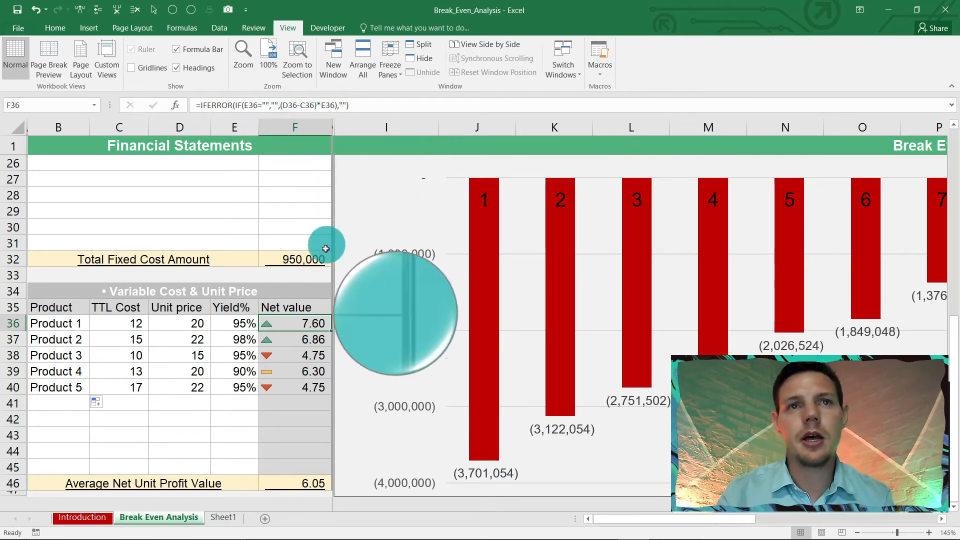
{"action": "key", "text": "Down"}
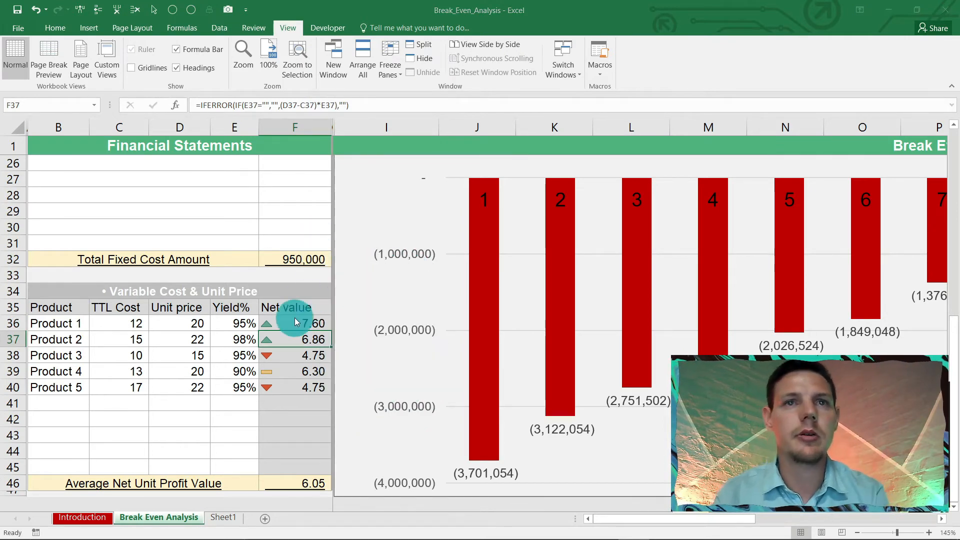
{"action": "key", "text": "F12"}
{"action": "left_click", "coordinate": [429, 299]}
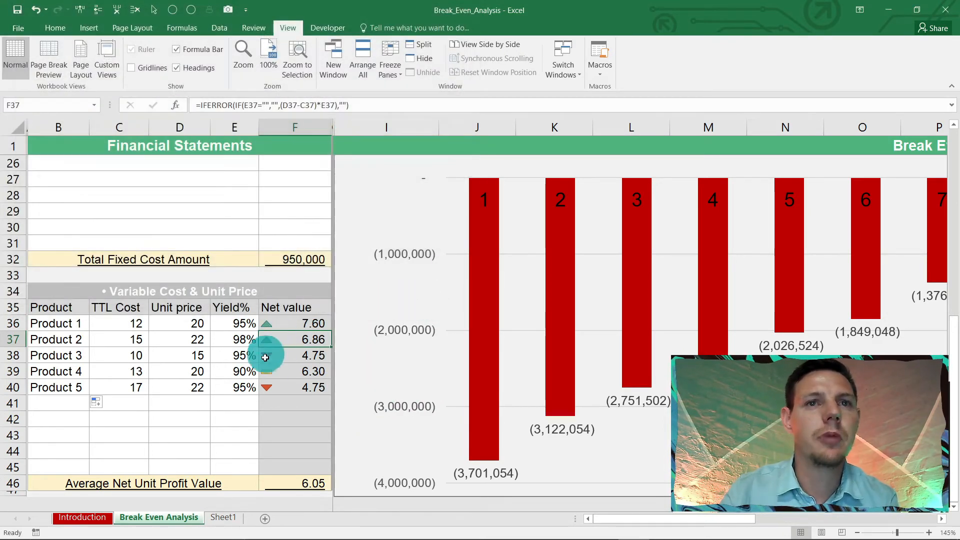
Step: Inspect the Average Net Unit Profit Value formula in F46 and the product net values in F36:F40 that it averages
{"action": "left_click", "coordinate": [300, 323]}
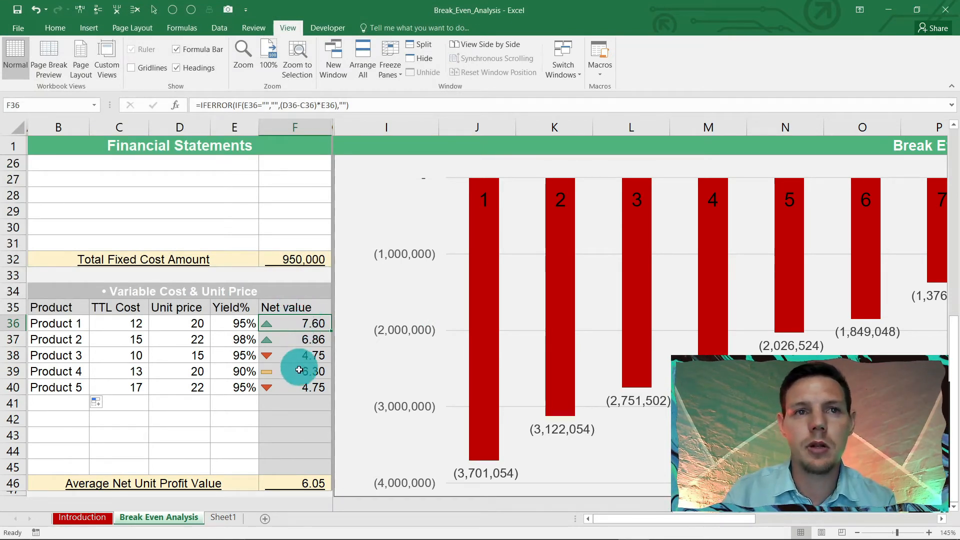
{"action": "left_click", "coordinate": [289, 485]}
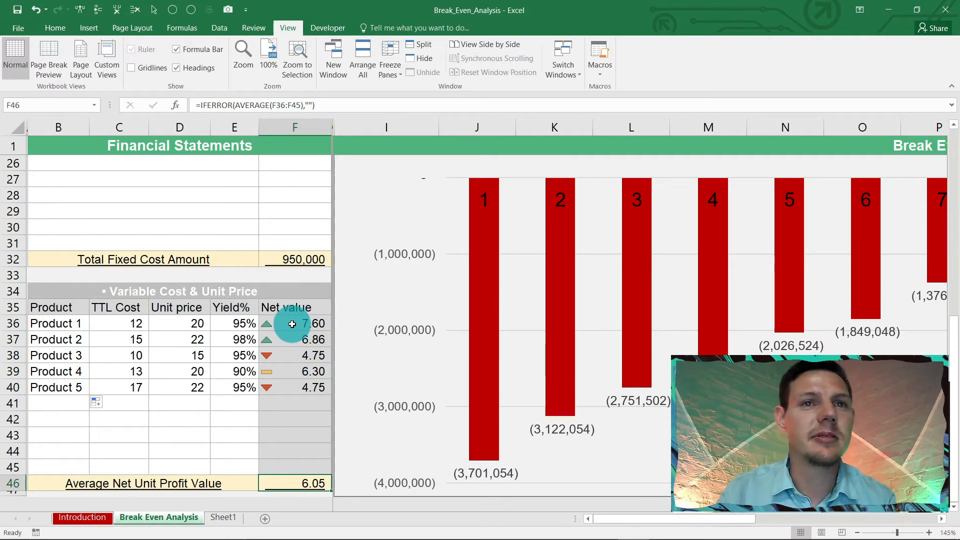
{"action": "left_click_drag", "start_coordinate": [292, 324], "coordinate": [303, 385]}
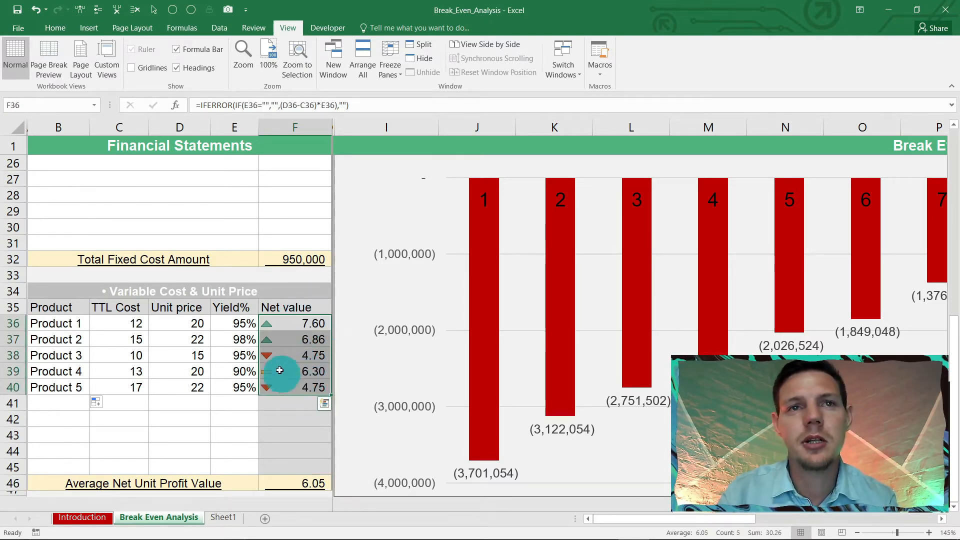
{"action": "scroll", "coordinate": [285, 340], "scroll_direction": "up", "scroll_amount": 3}
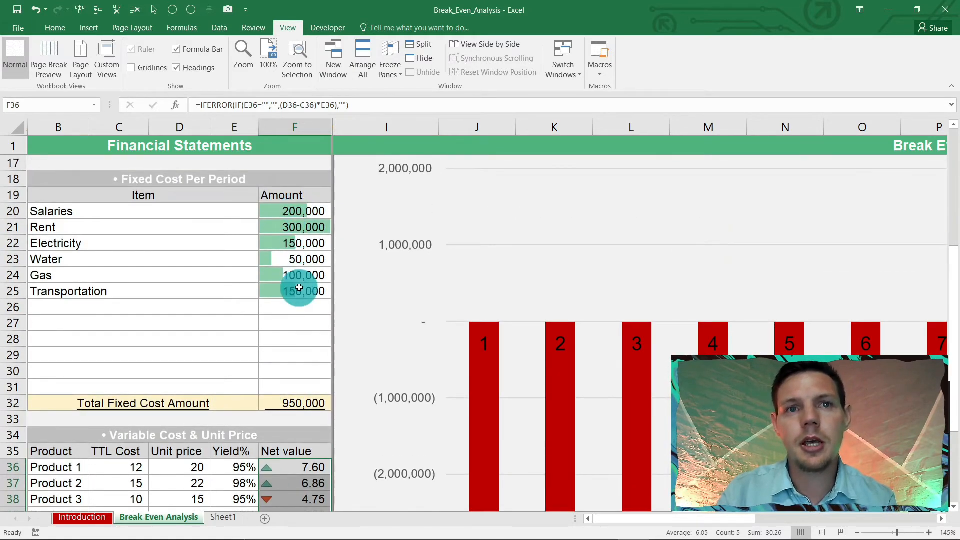
{"action": "scroll", "coordinate": [300, 288], "scroll_direction": "down", "scroll_amount": 3}
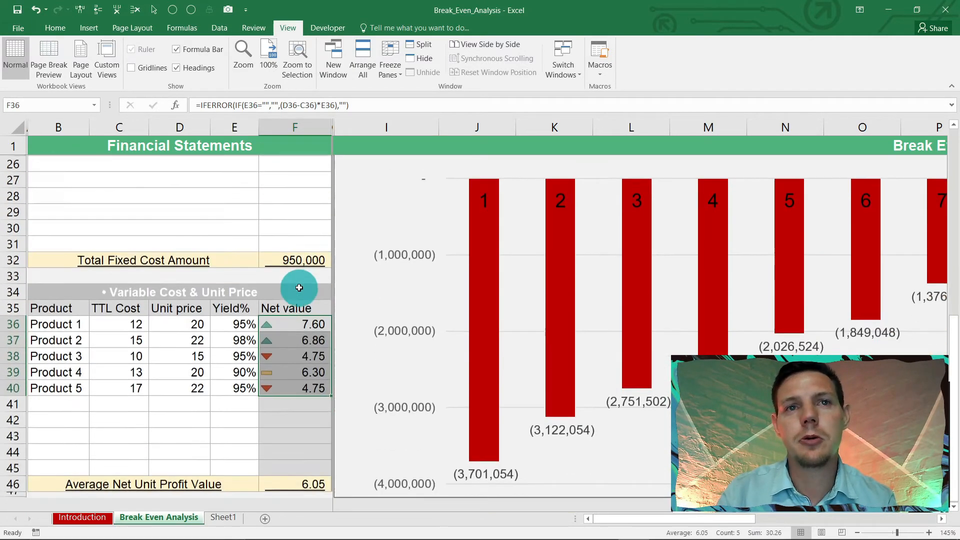
{"action": "left_click", "coordinate": [293, 339]}
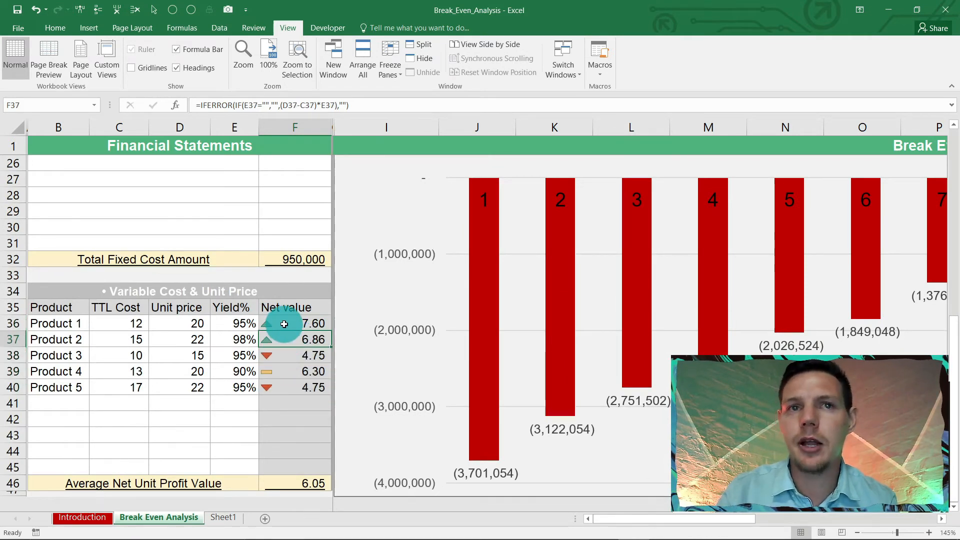
Step: Inspect the Net value formulas of Product 3 and Product 4 in F38 and F39
{"action": "left_click", "coordinate": [293, 354]}
{"action": "left_click", "coordinate": [294, 368]}
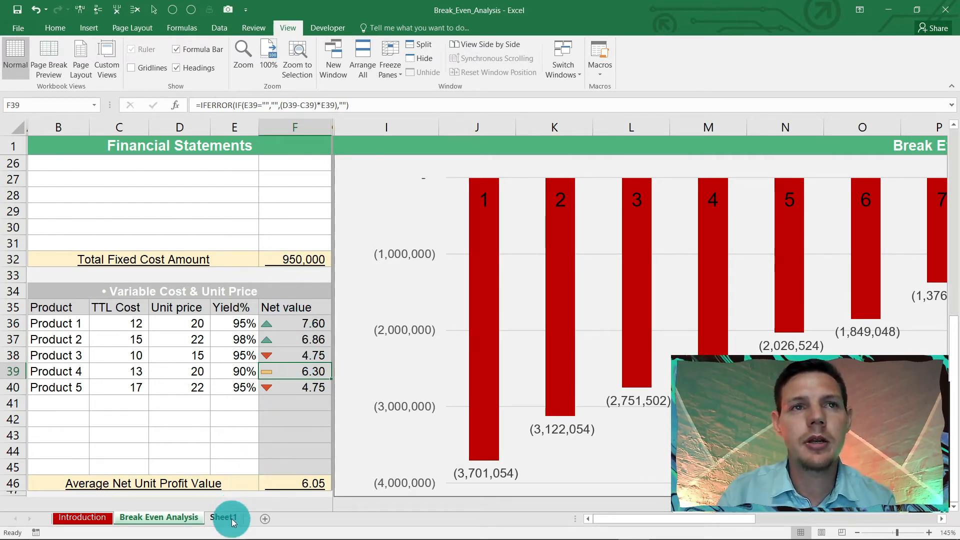
Step: Copy the product names in B36:B40 of the Break Even Analysis sheet to Sheet1, starting at cell A8
{"action": "left_click_drag", "start_coordinate": [69, 324], "coordinate": [72, 382]}
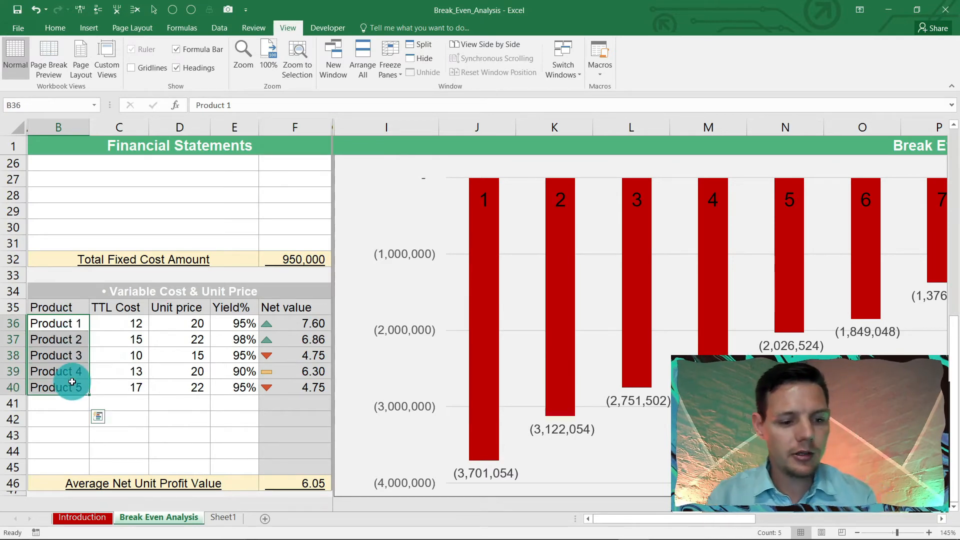
{"action": "key", "text": "ctrl+c"}
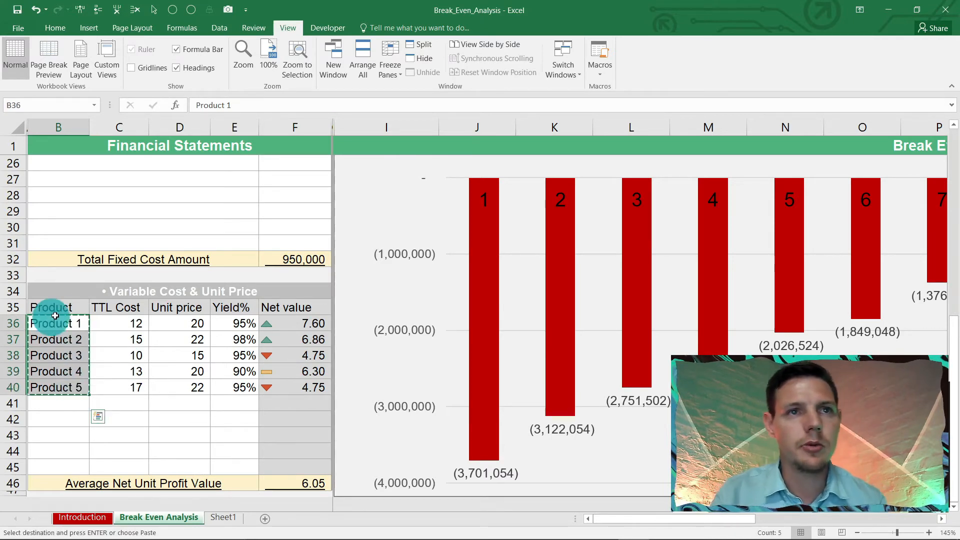
{"action": "left_click", "coordinate": [224, 519]}
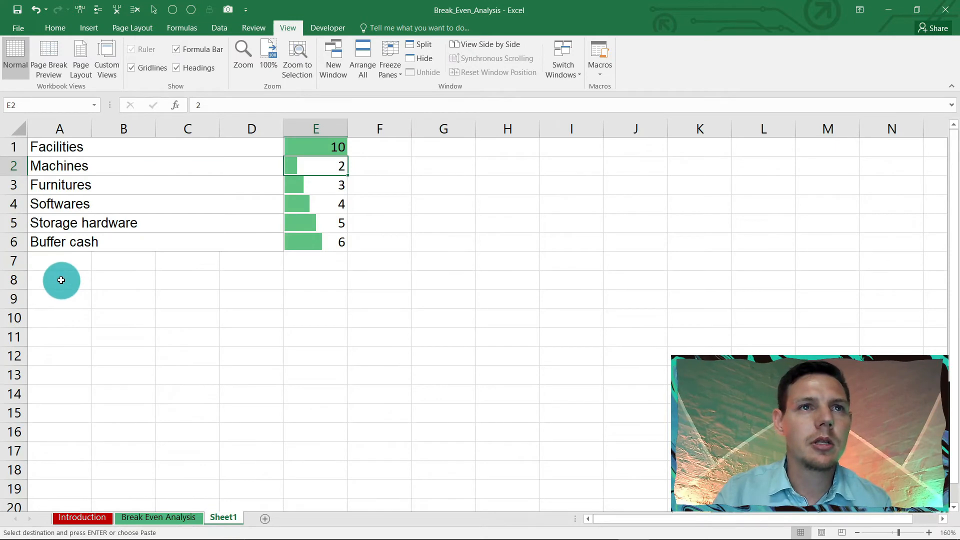
{"action": "left_click", "coordinate": [76, 277]}
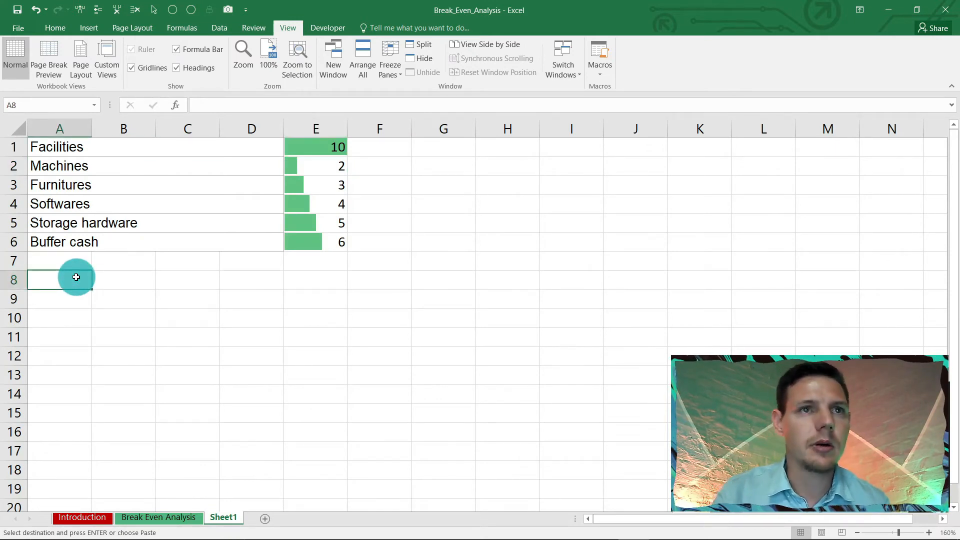
{"action": "key", "text": "ctrl+v"}
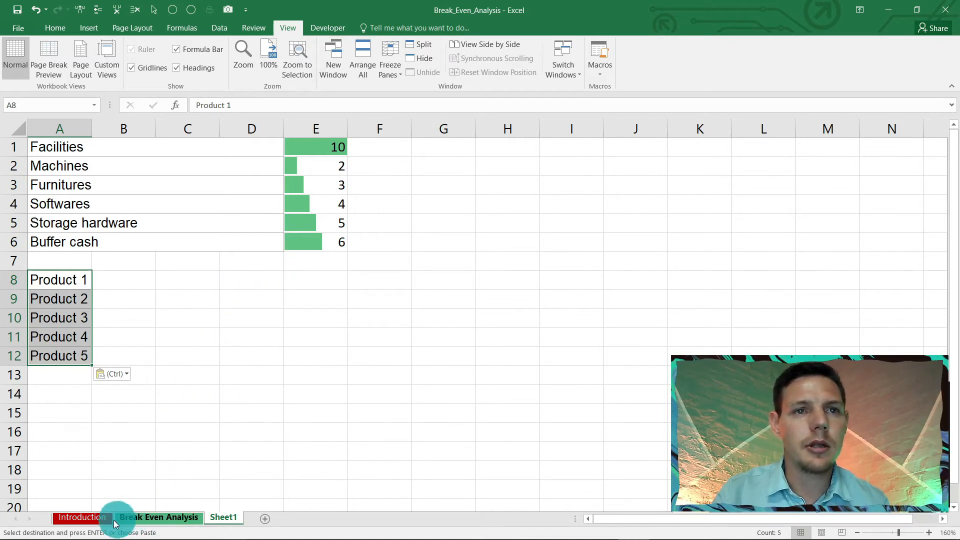
Step: Enter the values 1, 2, 3, 4 and 5 in E8:E12 of Sheet1, in the rows of Product 1 to Product 5
{"action": "left_click", "coordinate": [308, 282]}
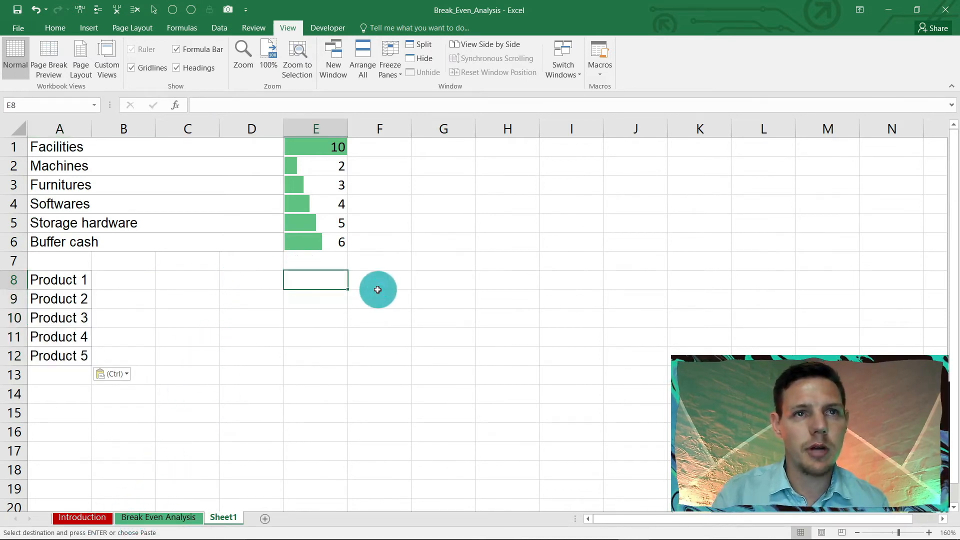
{"action": "type", "text": "1"}
{"action": "key", "text": "Return"}
{"action": "type", "text": "2"}
{"action": "key", "text": "Return"}
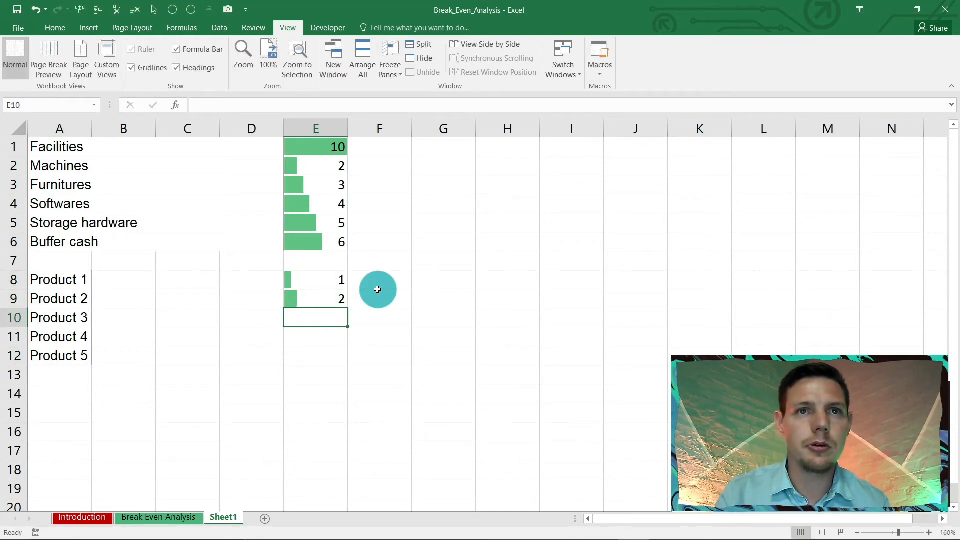
{"action": "type", "text": "3"}
{"action": "key", "text": "Return"}
{"action": "type", "text": "4"}
{"action": "key", "text": "Return"}
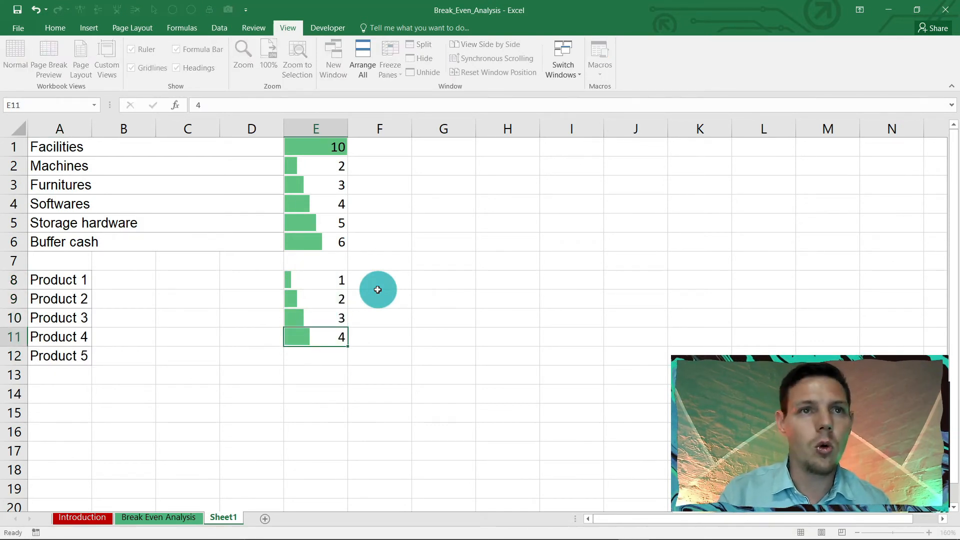
{"action": "type", "text": "5"}
{"action": "key", "text": "Return"}
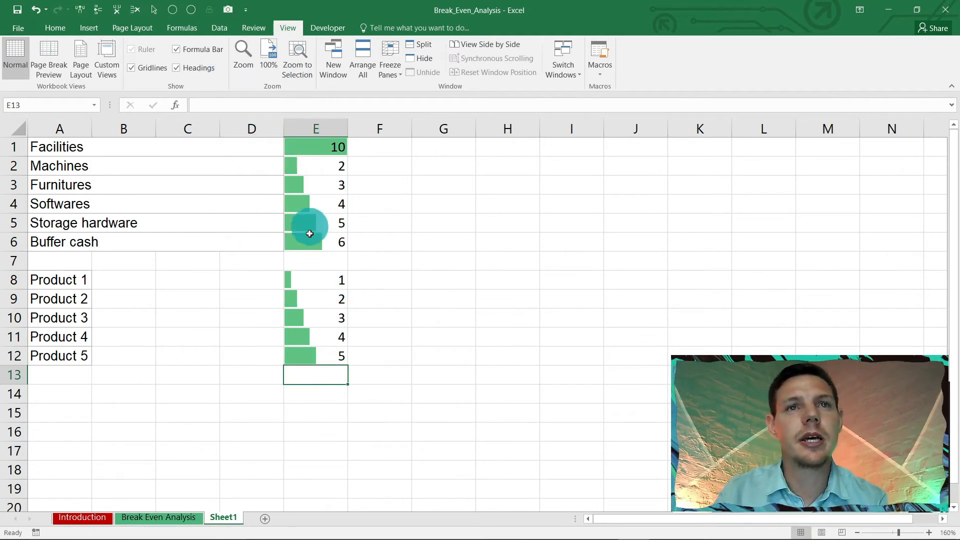
Step: Clear the conditional formatting rules from the product values in E8:E12
{"action": "left_click_drag", "start_coordinate": [317, 280], "coordinate": [318, 357]}
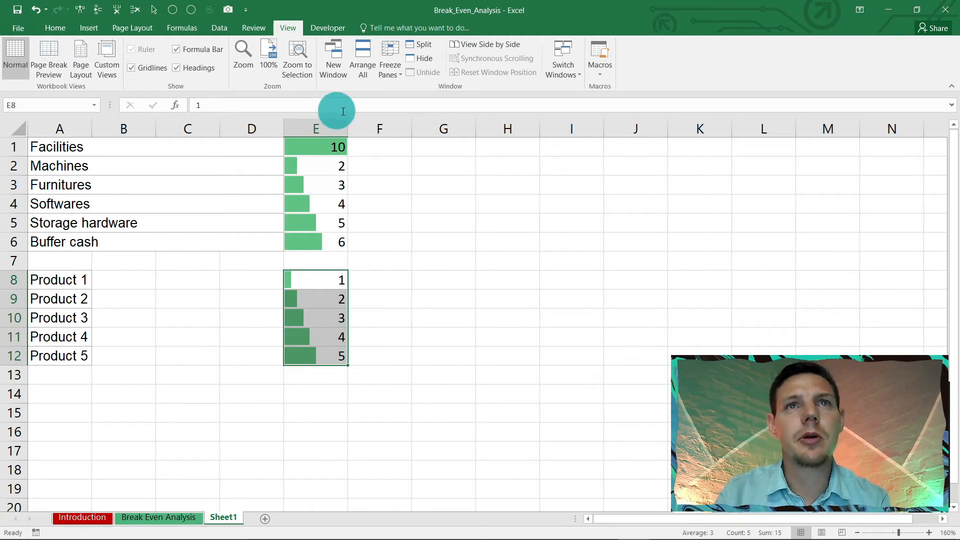
{"action": "left_click", "coordinate": [61, 35]}
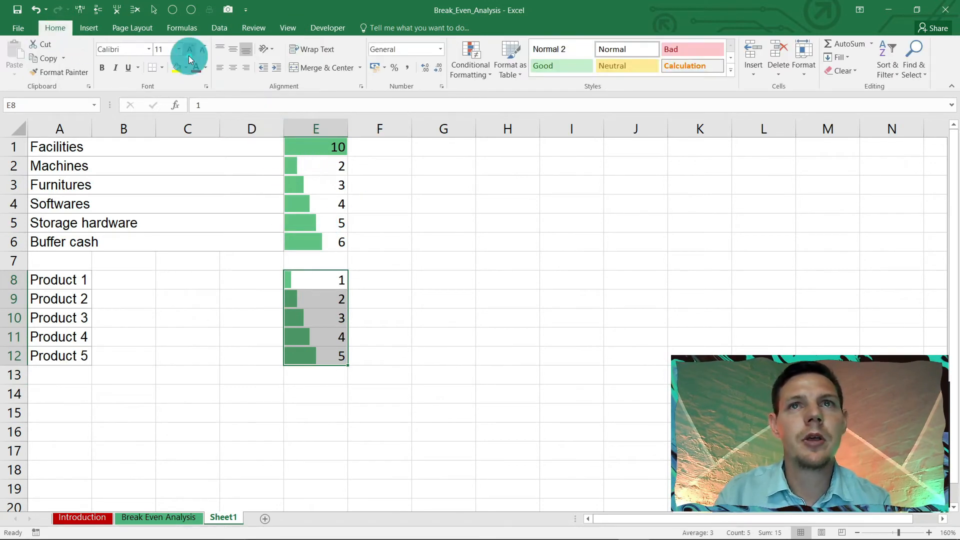
{"action": "left_click", "coordinate": [488, 60]}
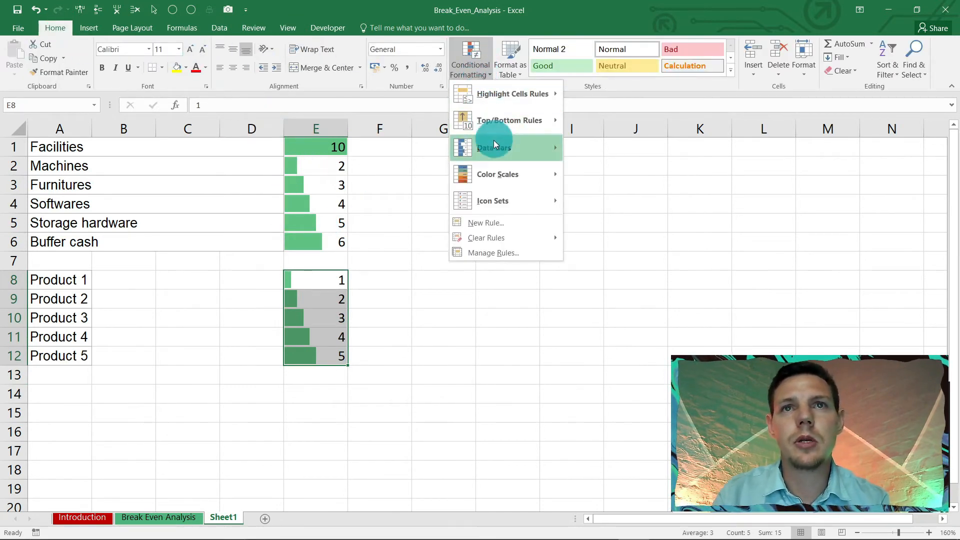
{"action": "mouse_move", "coordinate": [522, 161]}
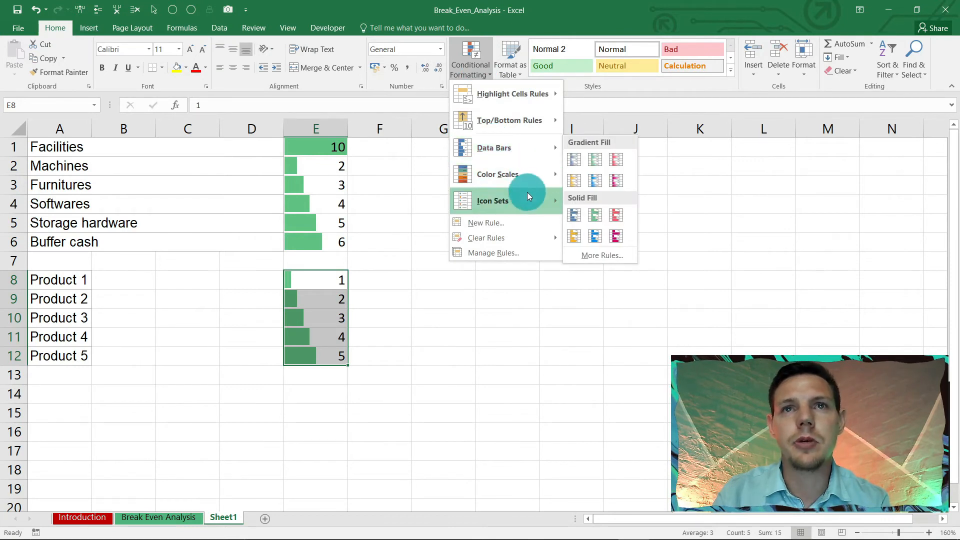
{"action": "mouse_move", "coordinate": [527, 200]}
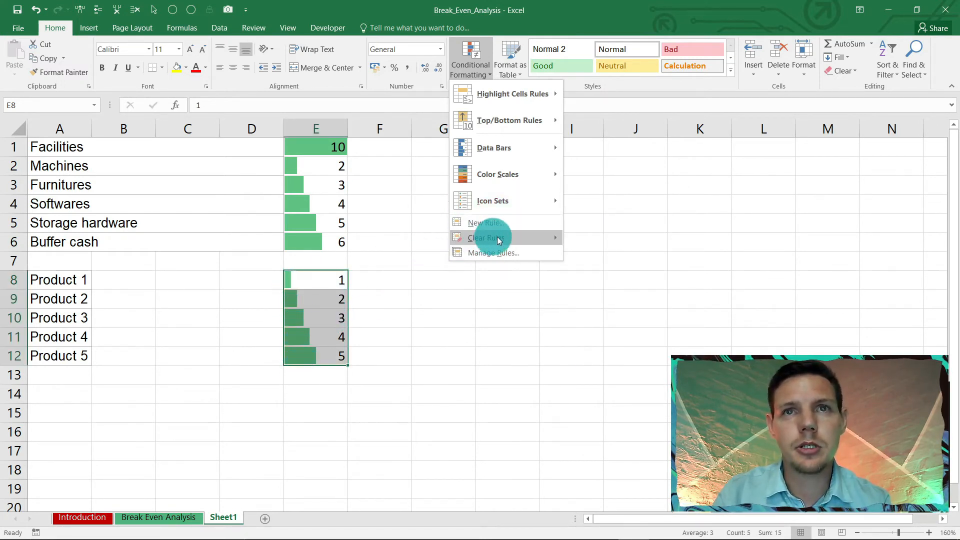
{"action": "mouse_move", "coordinate": [497, 238]}
{"action": "left_click", "coordinate": [587, 239]}
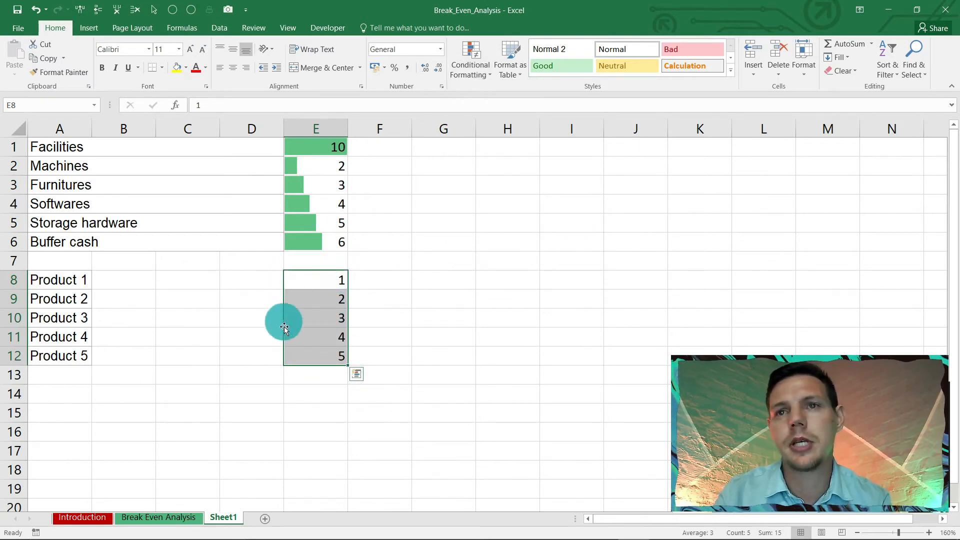
Step: Apply the three-triangles conditional formatting icon set to the product values in E8:E12
{"action": "left_click", "coordinate": [473, 61]}
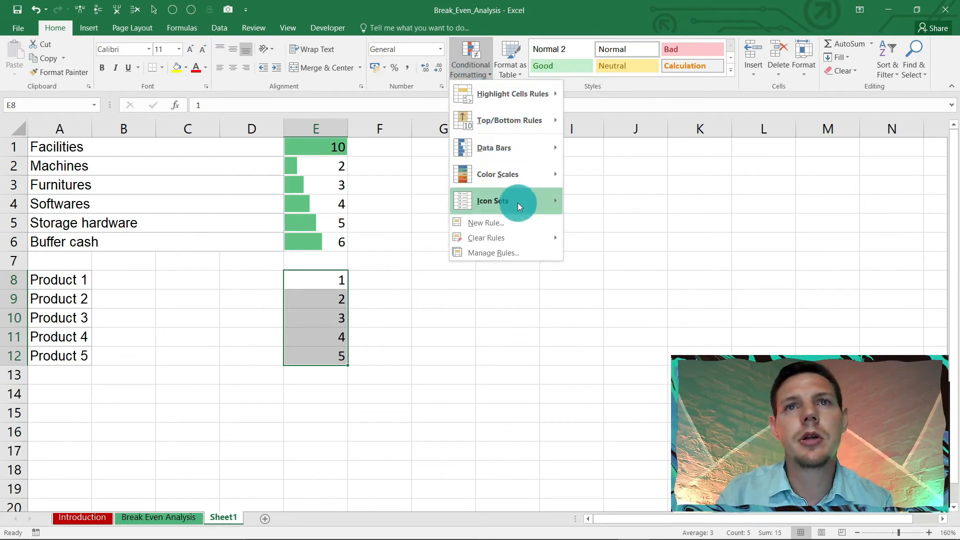
{"action": "left_click", "coordinate": [598, 220]}
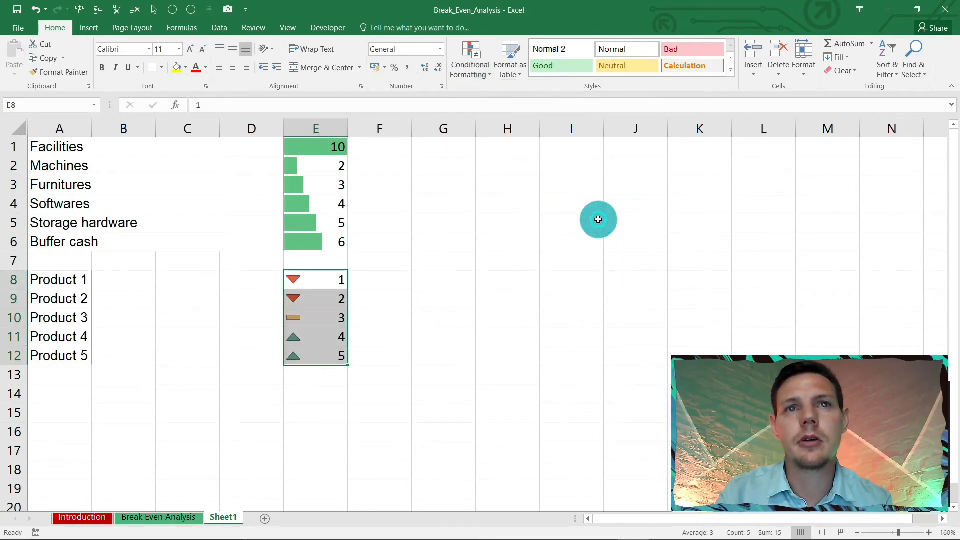
{"action": "left_click", "coordinate": [460, 298]}
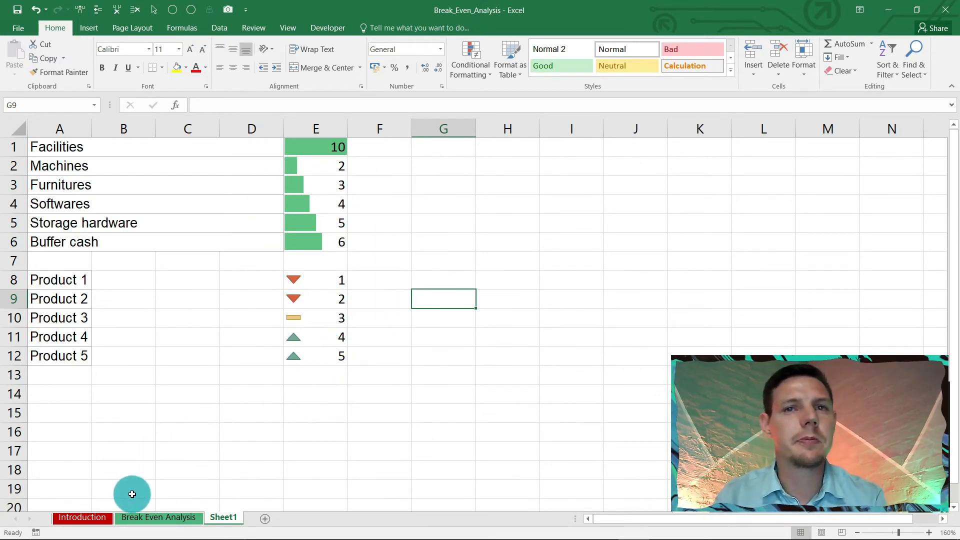
Step: On the Break Even Analysis sheet, inspect the Product 1 name formula in I4 and the Variable Cost & Unit Price table it references
{"action": "left_click", "coordinate": [140, 520]}
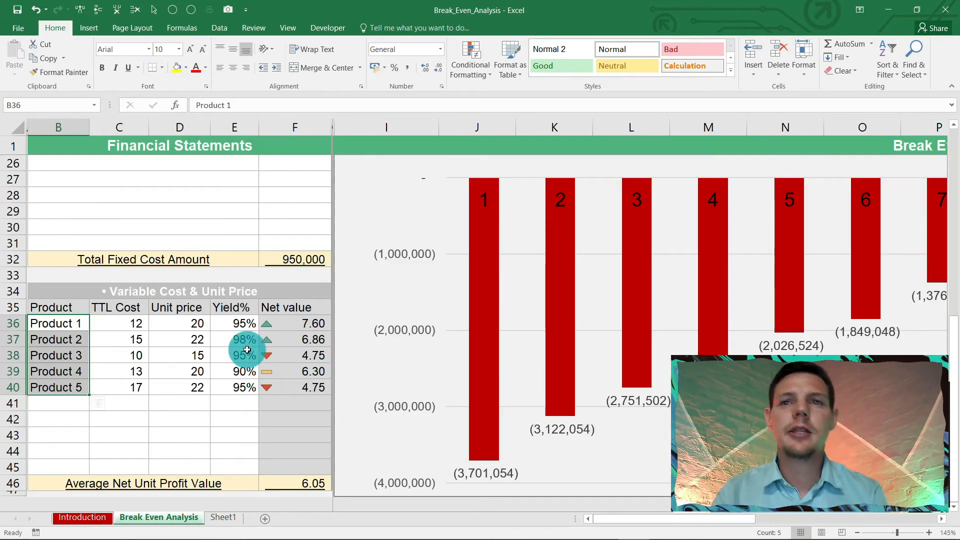
{"action": "scroll", "coordinate": [247, 349], "scroll_direction": "down", "scroll_amount": 1}
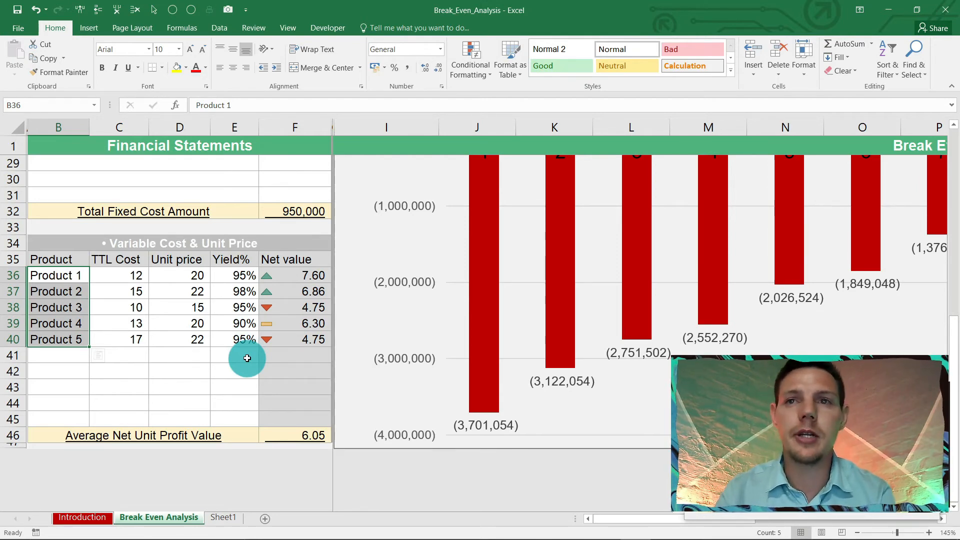
{"action": "scroll", "coordinate": [247, 358], "scroll_direction": "up", "scroll_amount": 3}
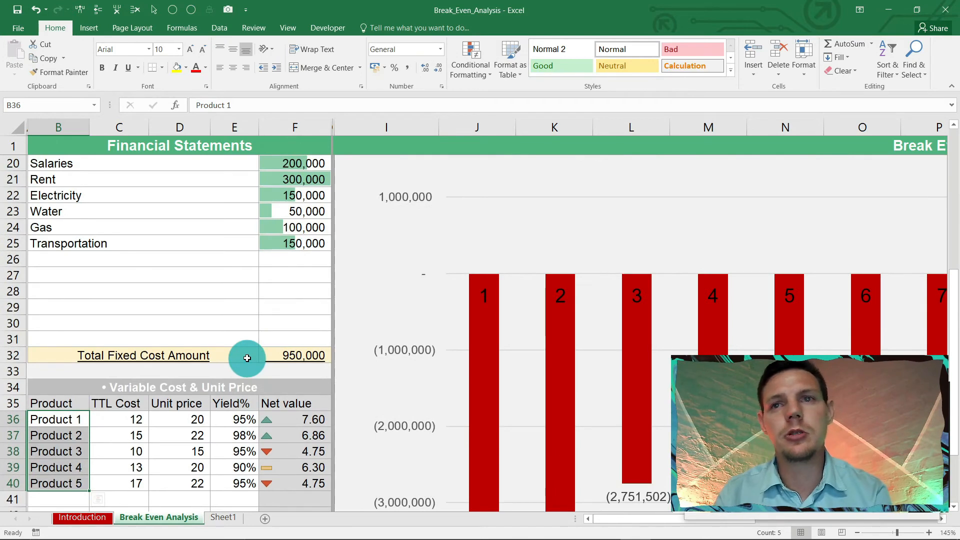
{"action": "scroll", "coordinate": [247, 358], "scroll_direction": "up", "scroll_amount": 6}
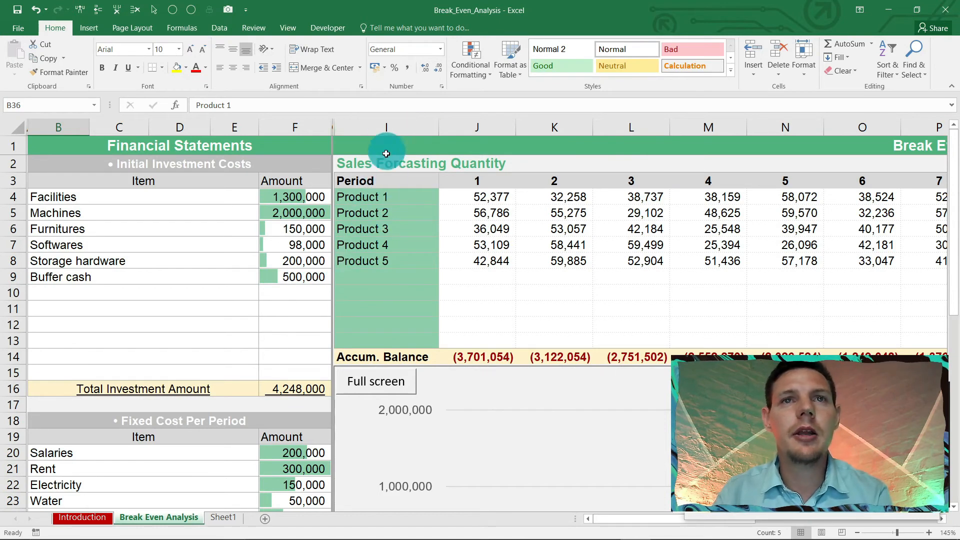
{"action": "left_click", "coordinate": [382, 197]}
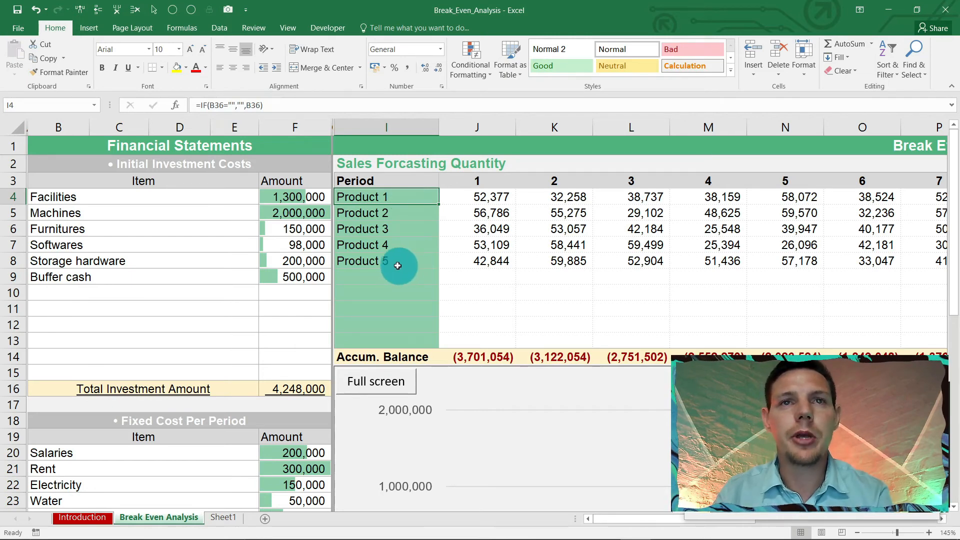
{"action": "scroll", "coordinate": [325, 313], "scroll_direction": "down", "scroll_amount": 7}
{"action": "scroll", "coordinate": [135, 360], "scroll_direction": "down", "scroll_amount": 4}
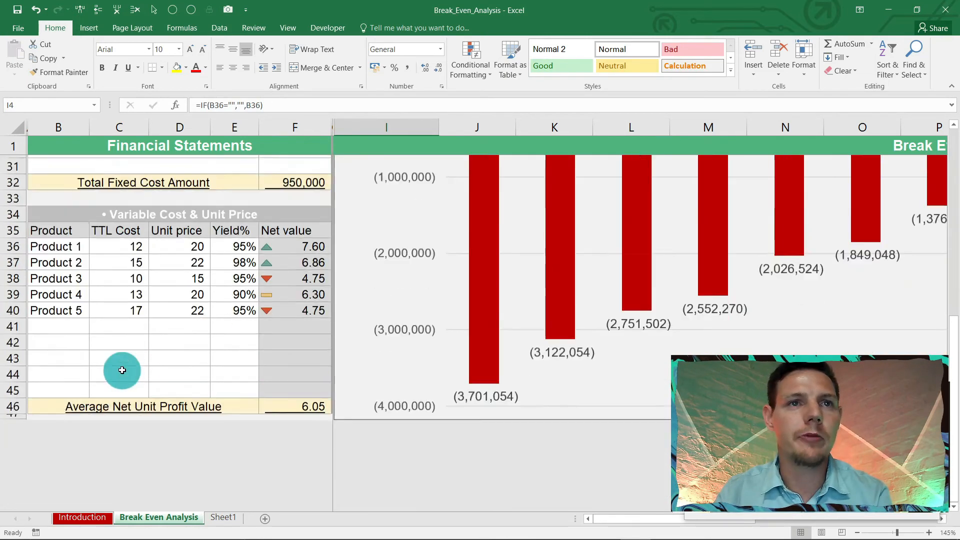
{"action": "scroll", "coordinate": [250, 343], "scroll_direction": "up", "scroll_amount": 11}
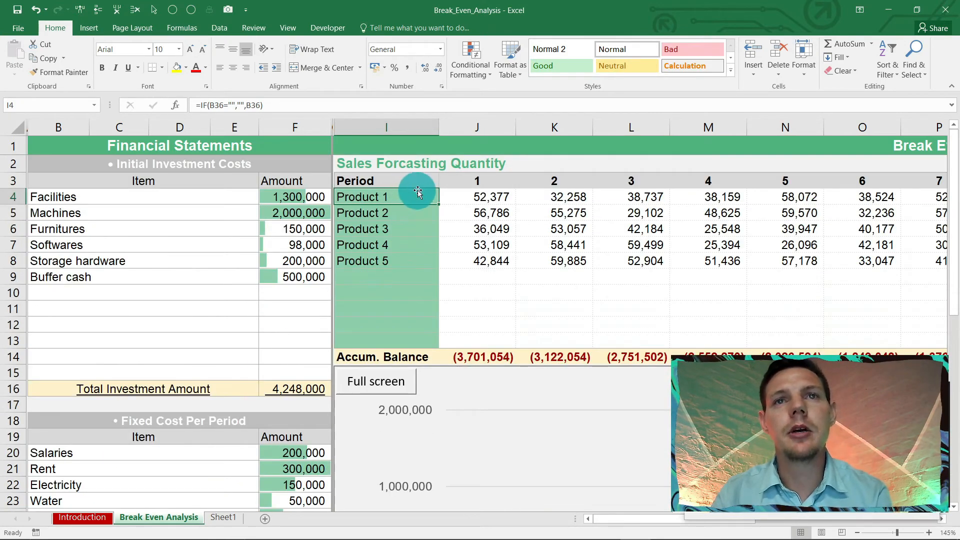
Step: Inspect the period 1 sales forecast quantities of Product 1 through Product 4 in J4:J7
{"action": "left_click", "coordinate": [478, 198]}
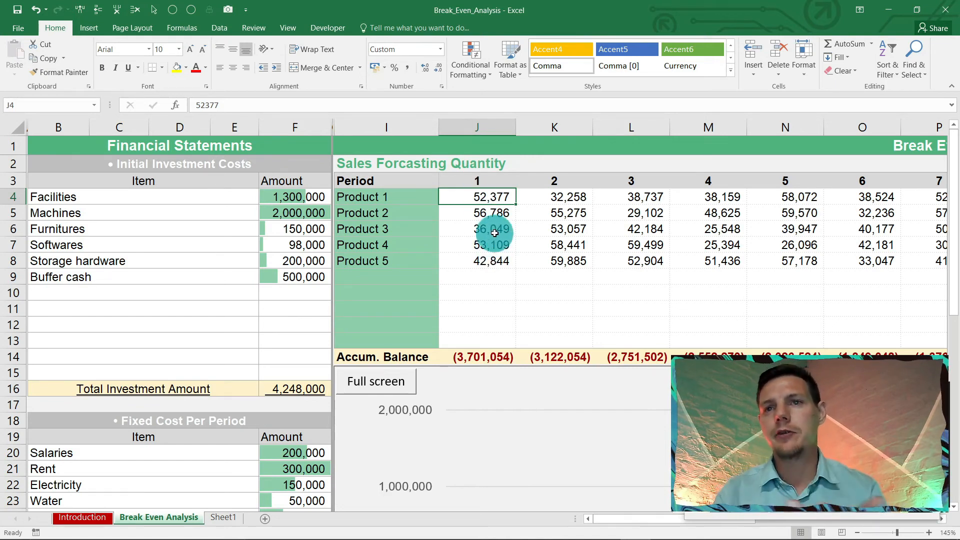
{"action": "left_click", "coordinate": [456, 214]}
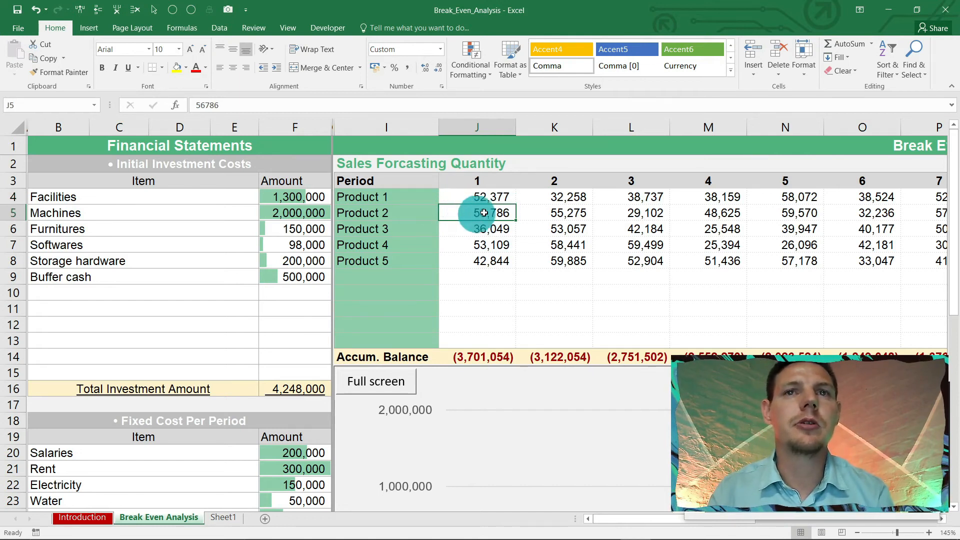
{"action": "left_click", "coordinate": [504, 230]}
{"action": "left_click", "coordinate": [497, 243]}
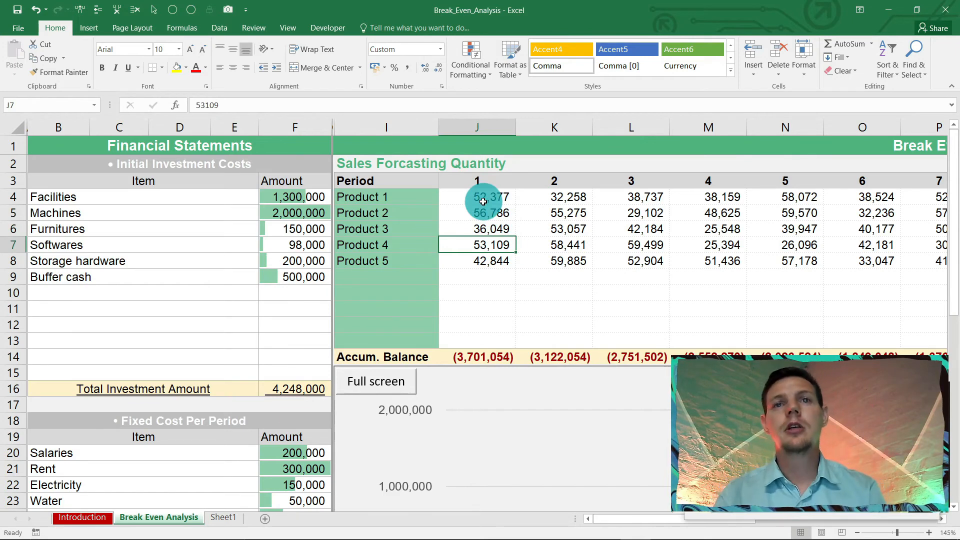
Step: Set Product 1's period 1 sales forecast quantity in J4 to 60,000
{"action": "left_click", "coordinate": [484, 200]}
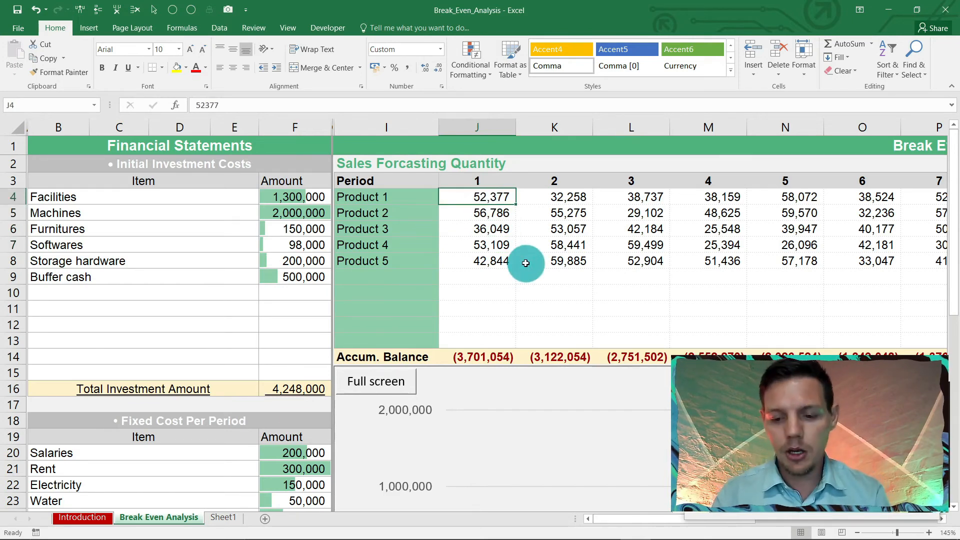
{"action": "type", "text": "6000"}
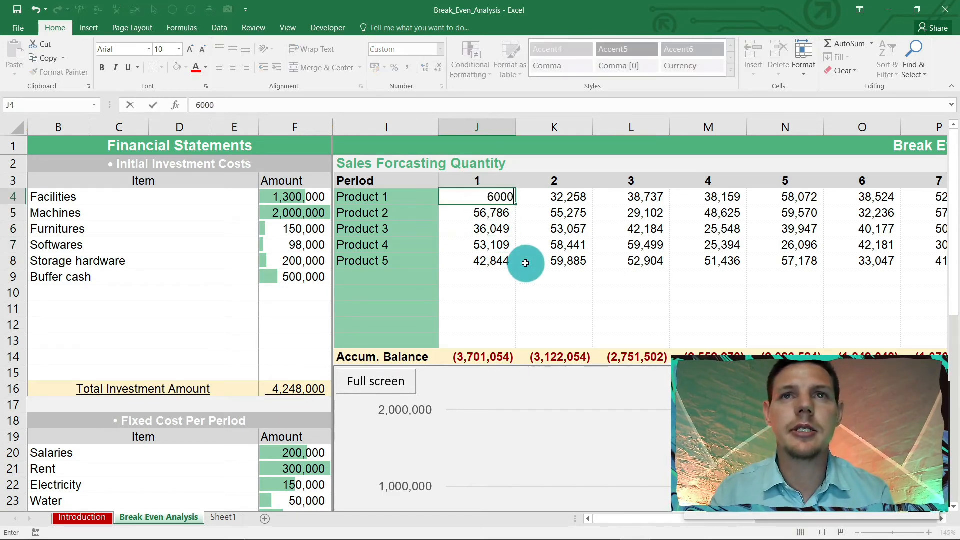
{"action": "type", "text": ",000"}
{"action": "key", "text": "Return"}
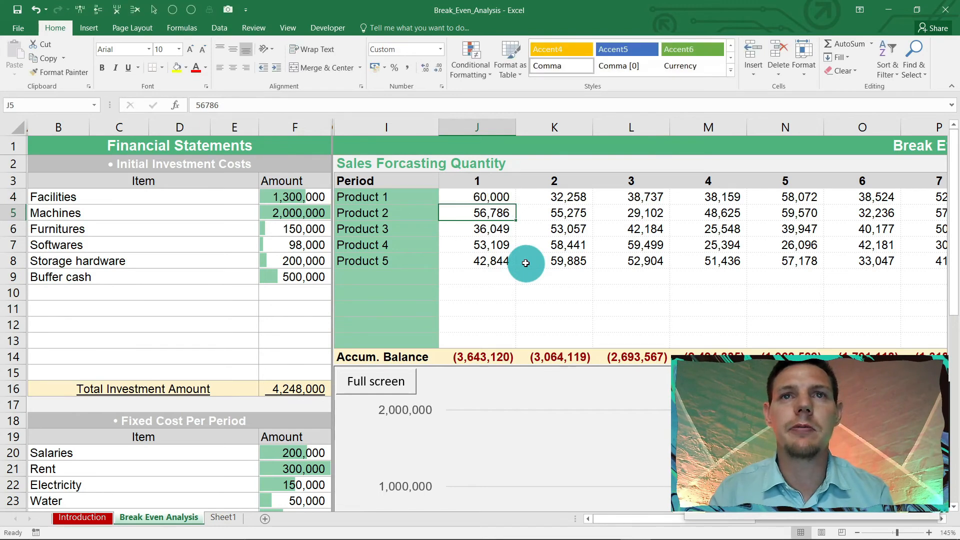
Step: Check the period 1 accumulated balance formula in J14 and unhide the Helper sheet it references
{"action": "left_click", "coordinate": [492, 353]}
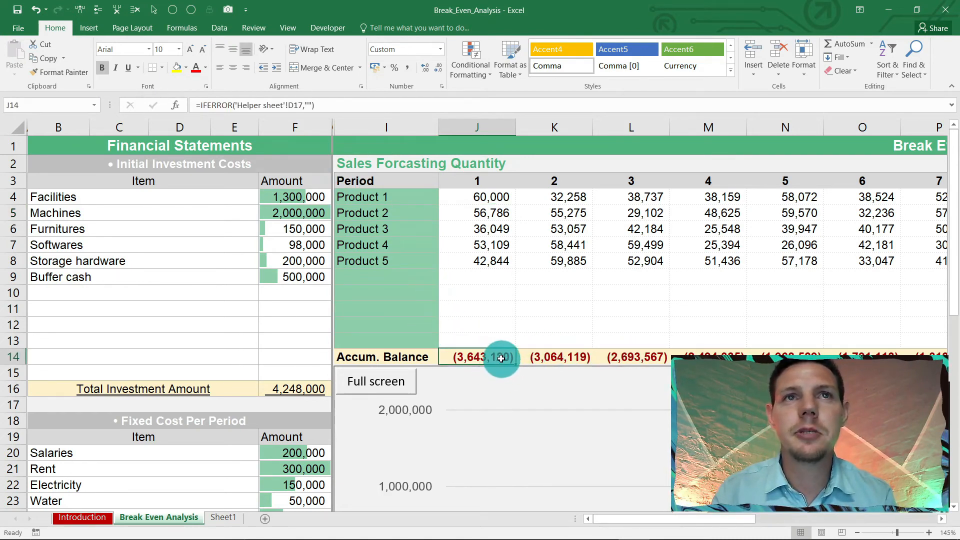
{"action": "right_click", "coordinate": [183, 517]}
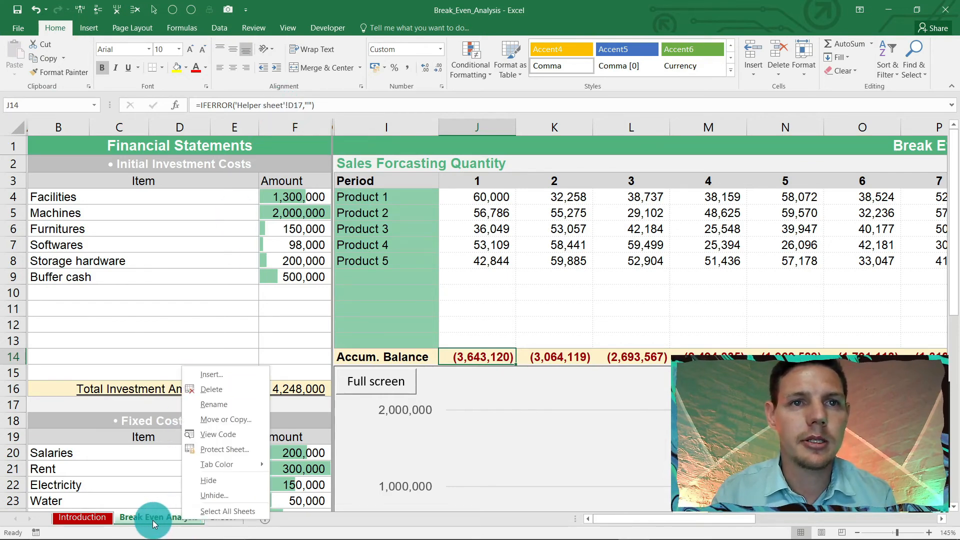
{"action": "left_click", "coordinate": [208, 495]}
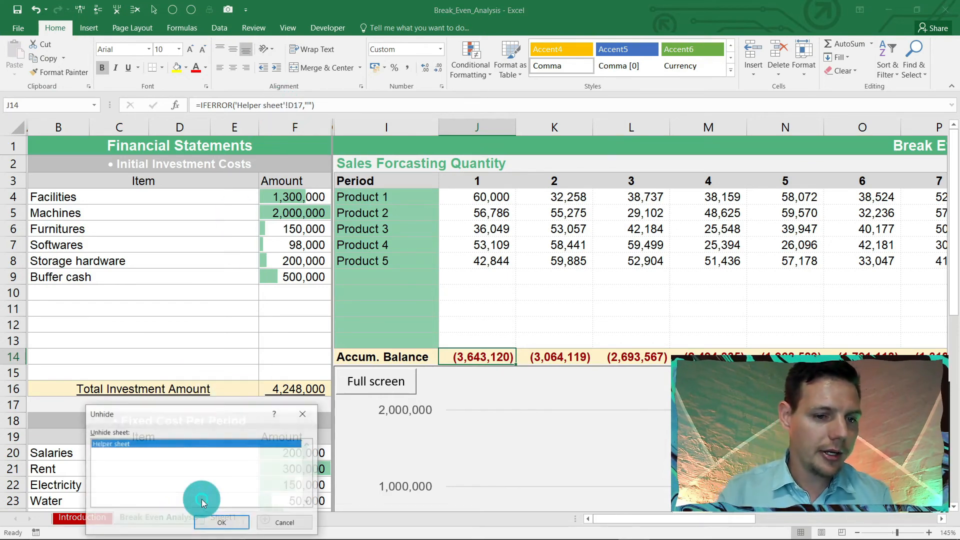
{"action": "left_click", "coordinate": [221, 522]}
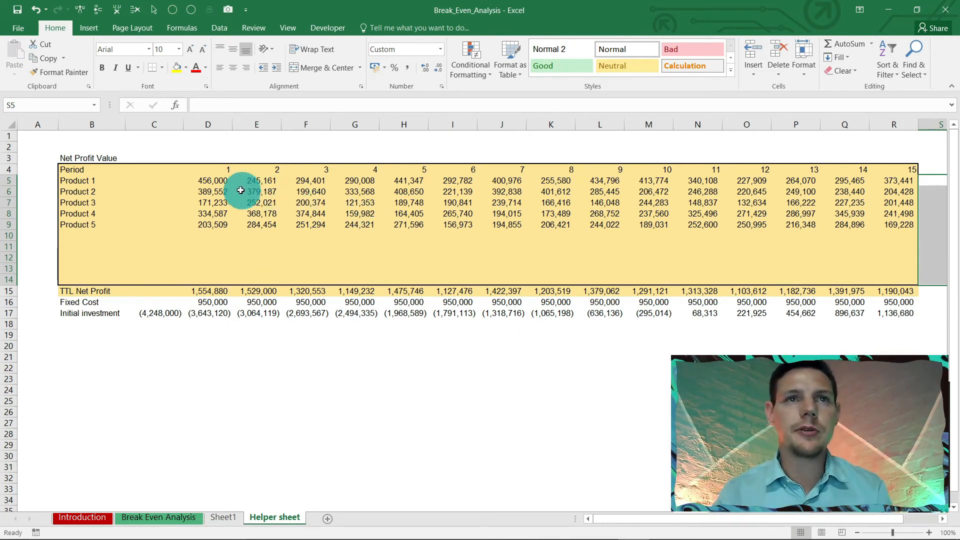
Step: On the Helper sheet, inspect Product 2's period 1 net profit formula in D6 and the Initial investment row's formula in D17
{"action": "left_click", "coordinate": [212, 191]}
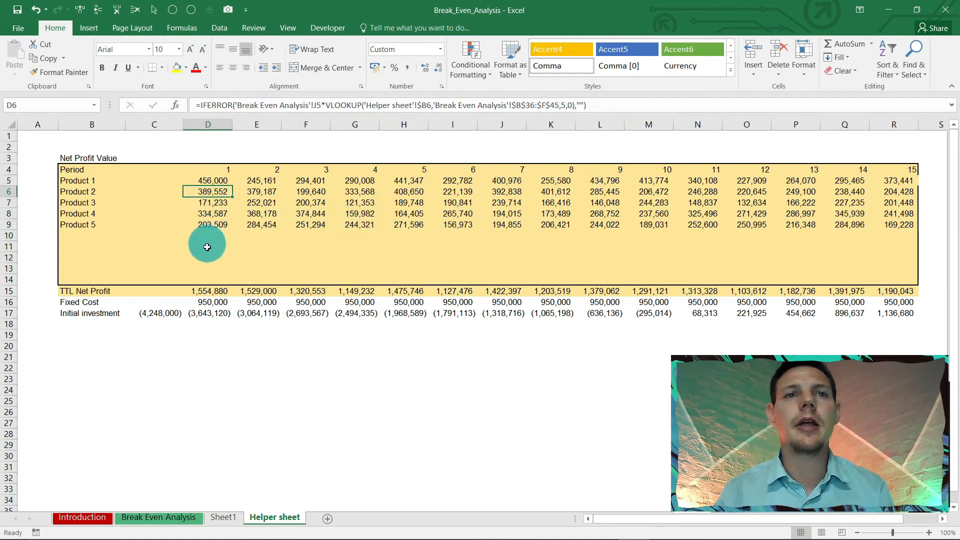
{"action": "left_click", "coordinate": [225, 314]}
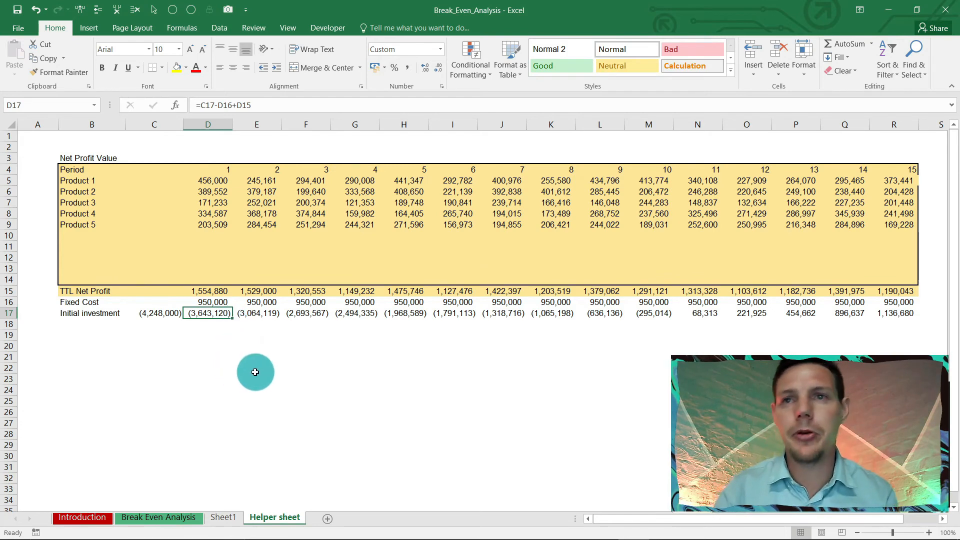
Step: On the Break Even Analysis sheet, examine the accumulated balances and the Break Even Point Analysis chart across all 15 periods
{"action": "left_click", "coordinate": [167, 517]}
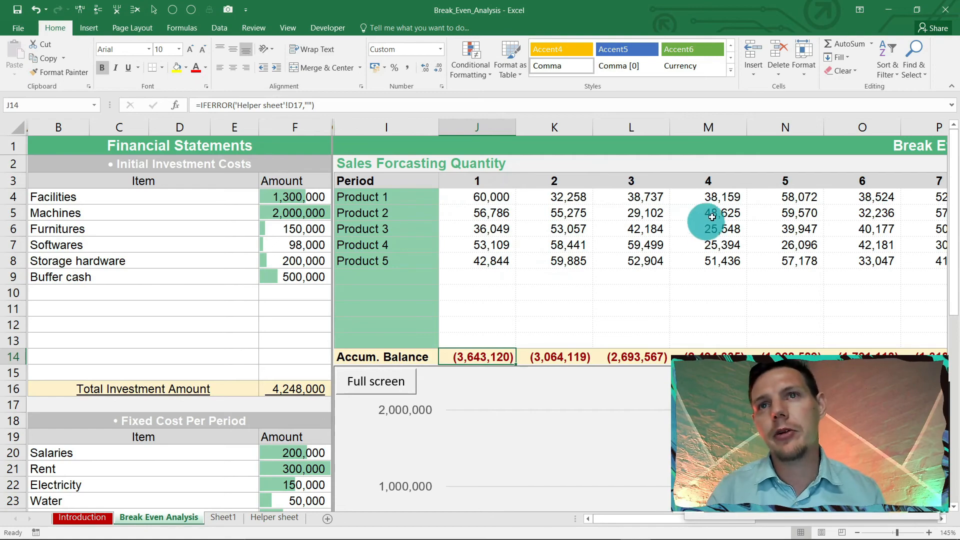
{"action": "scroll", "coordinate": [589, 290], "scroll_direction": "down", "scroll_amount": 1, "text": "ctrl"}
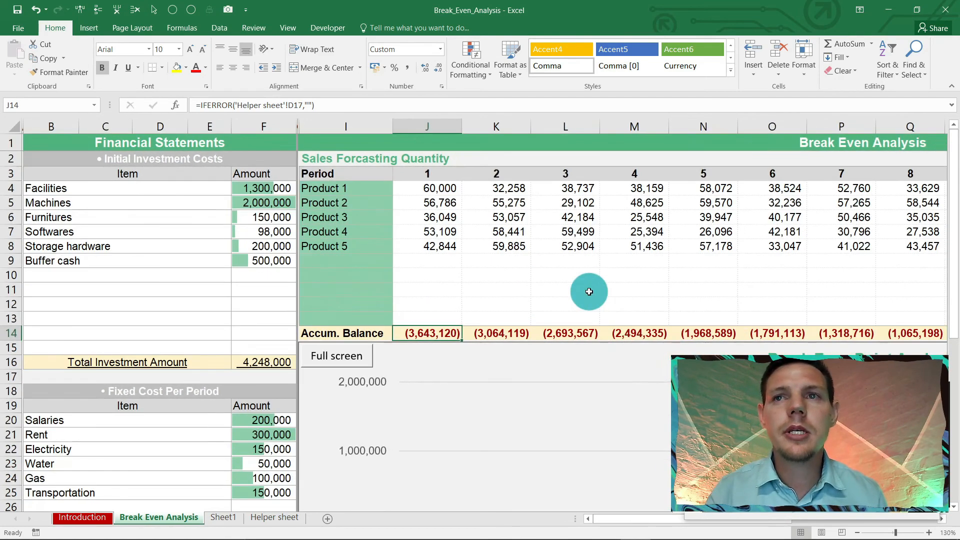
{"action": "scroll", "coordinate": [589, 292], "scroll_direction": "down", "scroll_amount": 1, "text": "ctrl"}
{"action": "scroll", "coordinate": [589, 291], "scroll_direction": "down", "scroll_amount": 3, "text": "ctrl"}
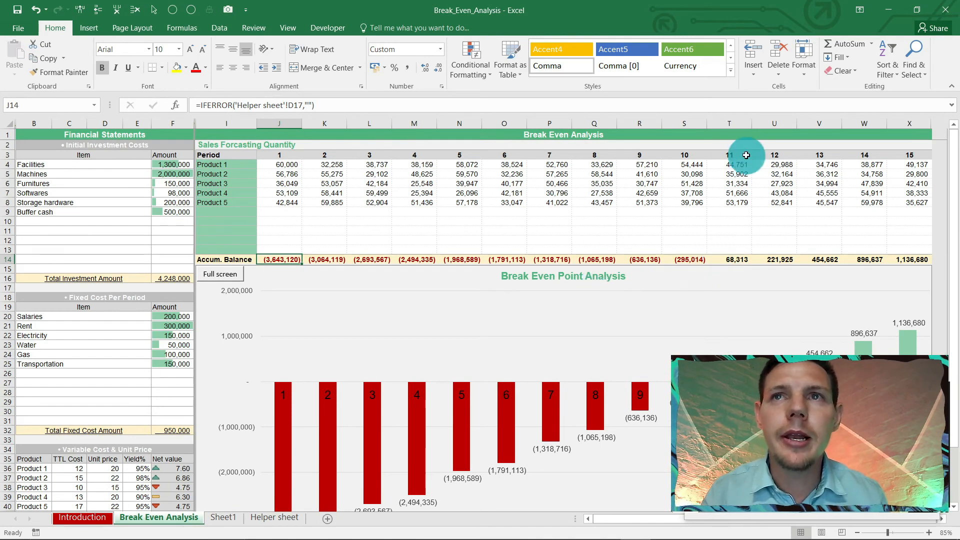
{"action": "scroll", "coordinate": [738, 260], "scroll_direction": "down", "scroll_amount": 2}
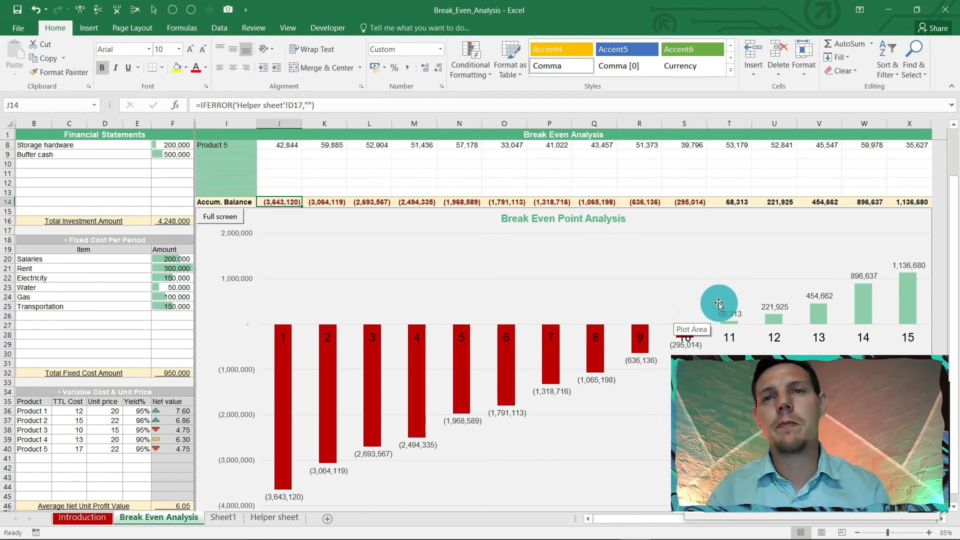
{"action": "scroll", "coordinate": [398, 267], "scroll_direction": "down", "scroll_amount": 1}
{"action": "scroll", "coordinate": [398, 267], "scroll_direction": "down", "scroll_amount": 3}
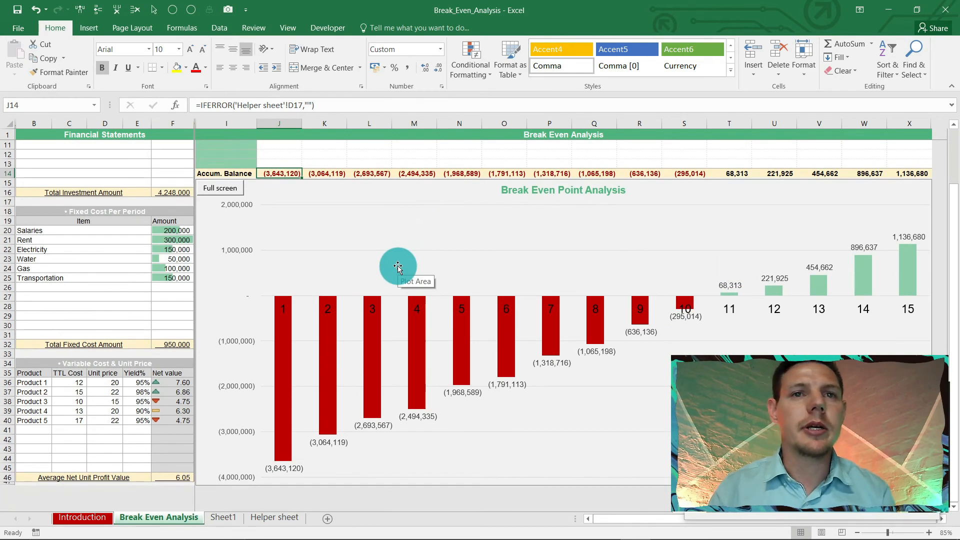
{"action": "scroll", "coordinate": [398, 266], "scroll_direction": "up", "scroll_amount": 2}
{"action": "scroll", "coordinate": [398, 268], "scroll_direction": "up", "scroll_amount": 1}
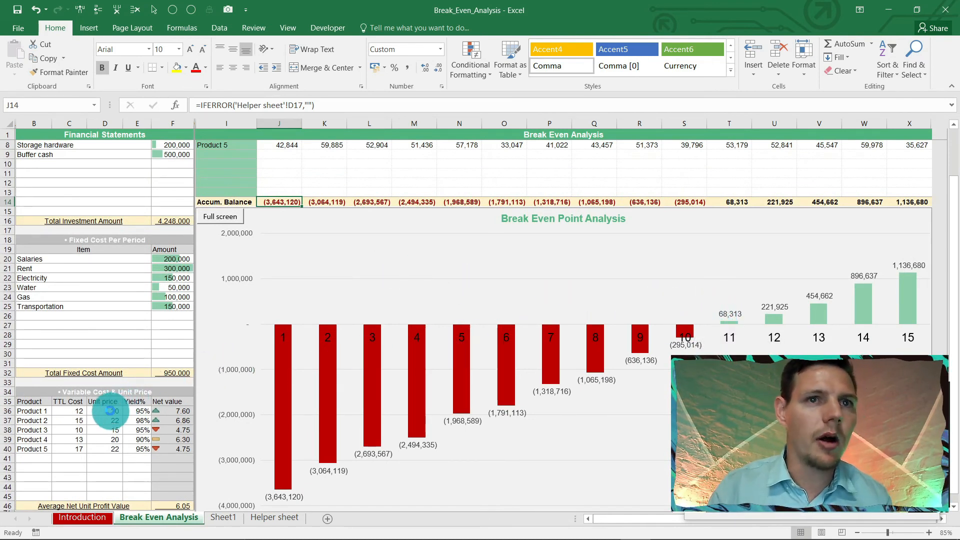
Step: In the Variable Cost & Unit Price table, set the unit price of Product 1 to 22 and Product 2 to 24
{"action": "scroll", "coordinate": [110, 411], "scroll_direction": "up", "scroll_amount": 3}
{"action": "scroll", "coordinate": [110, 411], "scroll_direction": "down", "scroll_amount": 3}
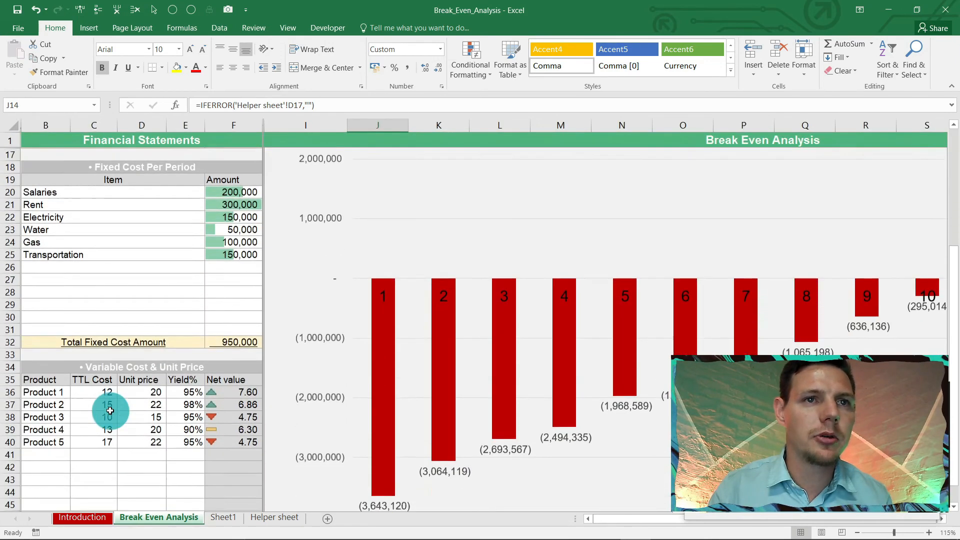
{"action": "scroll", "coordinate": [110, 411], "scroll_direction": "up", "scroll_amount": 1}
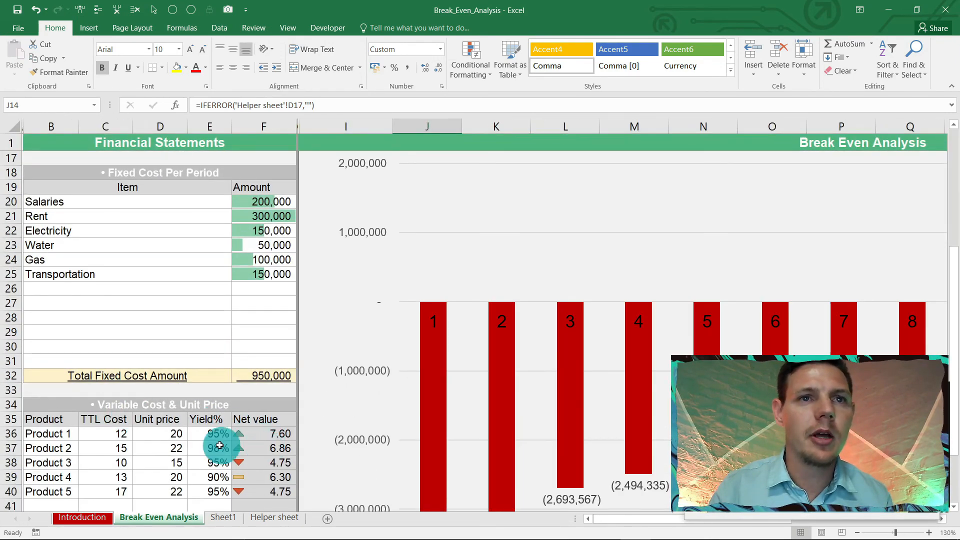
{"action": "left_click", "coordinate": [174, 433]}
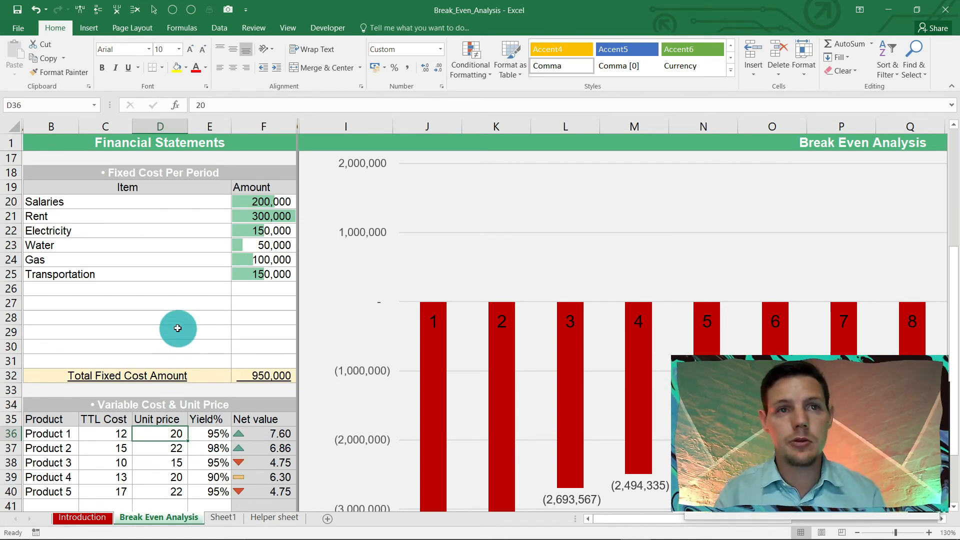
{"action": "type", "text": "22"}
{"action": "key", "text": "Return"}
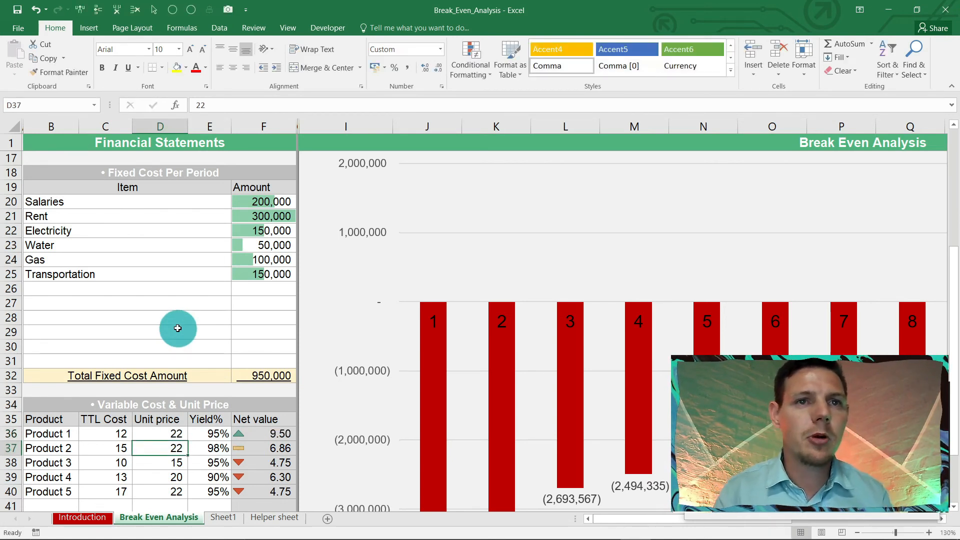
{"action": "type", "text": "24"}
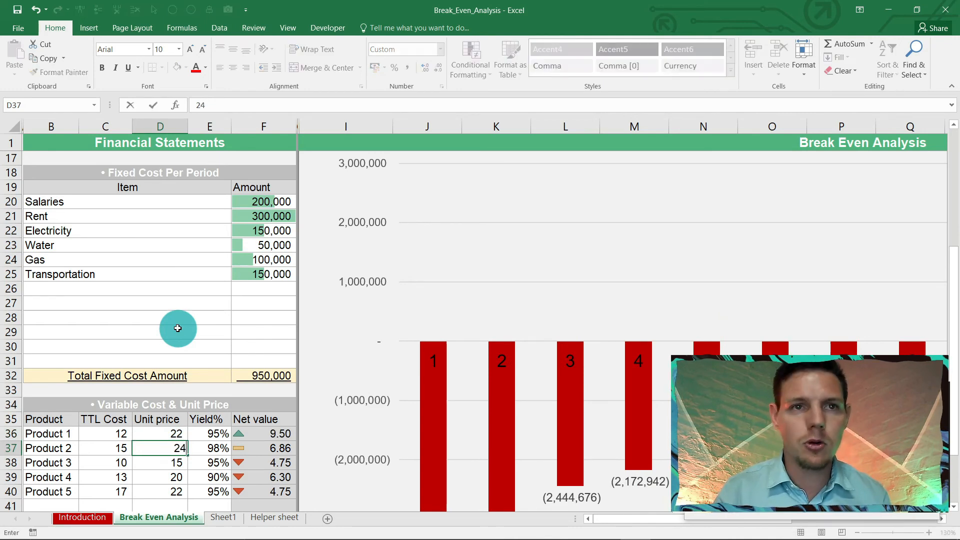
{"action": "key", "text": "Return"}
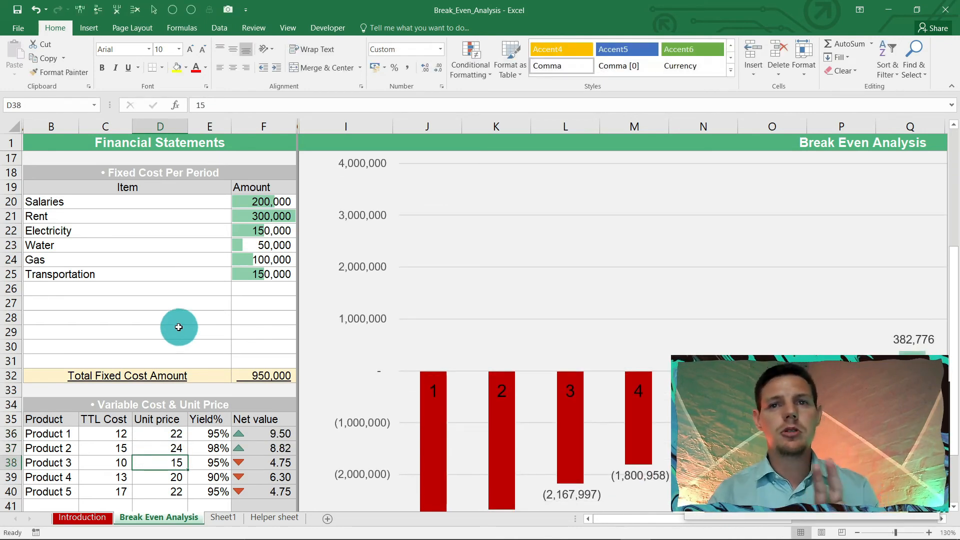
Step: Set Product 1's unit price in D36 to 24, and undo and redo the change to compare its effect on the chart
{"action": "scroll", "coordinate": [361, 289], "scroll_direction": "down", "scroll_amount": 2, "text": "ctrl"}
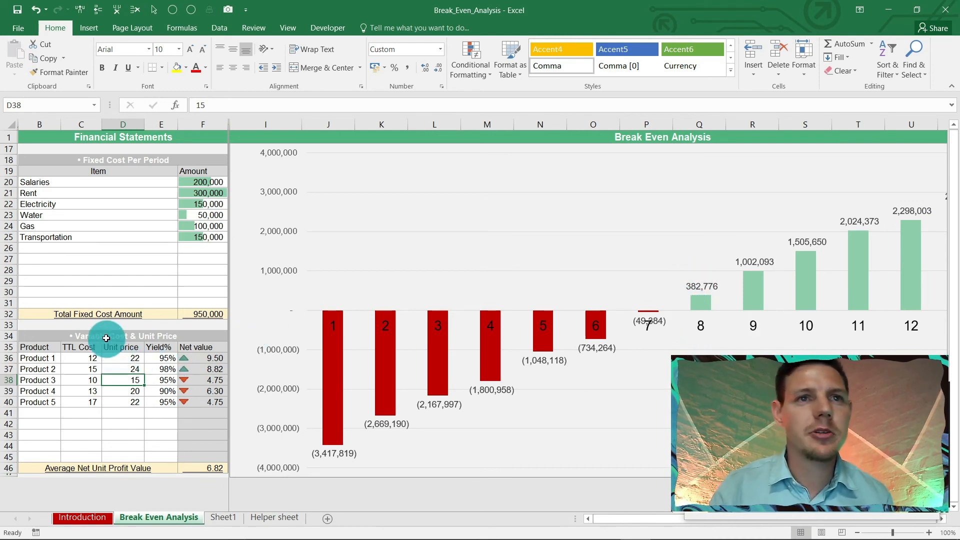
{"action": "left_click", "coordinate": [136, 358]}
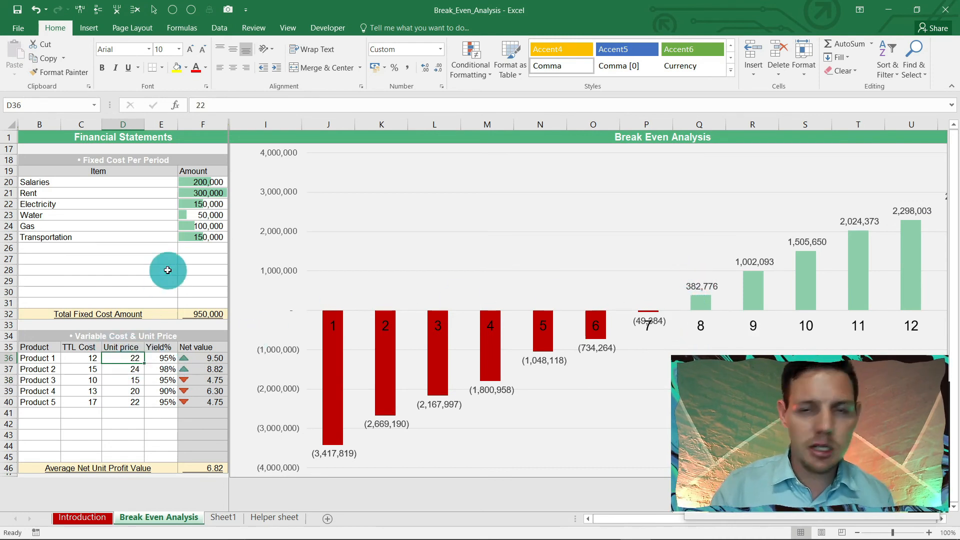
{"action": "type", "text": "2"}
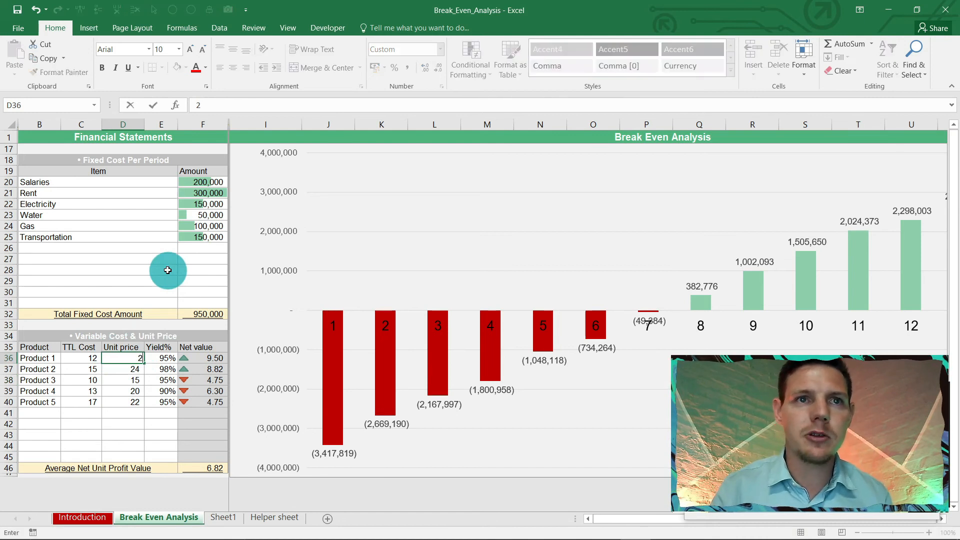
{"action": "key", "text": "Return"}
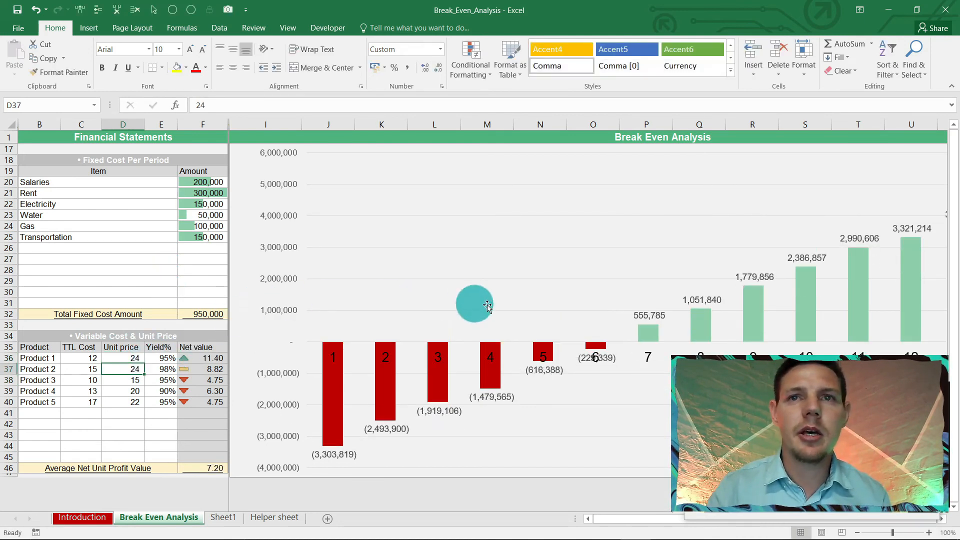
{"action": "left_click", "coordinate": [37, 13]}
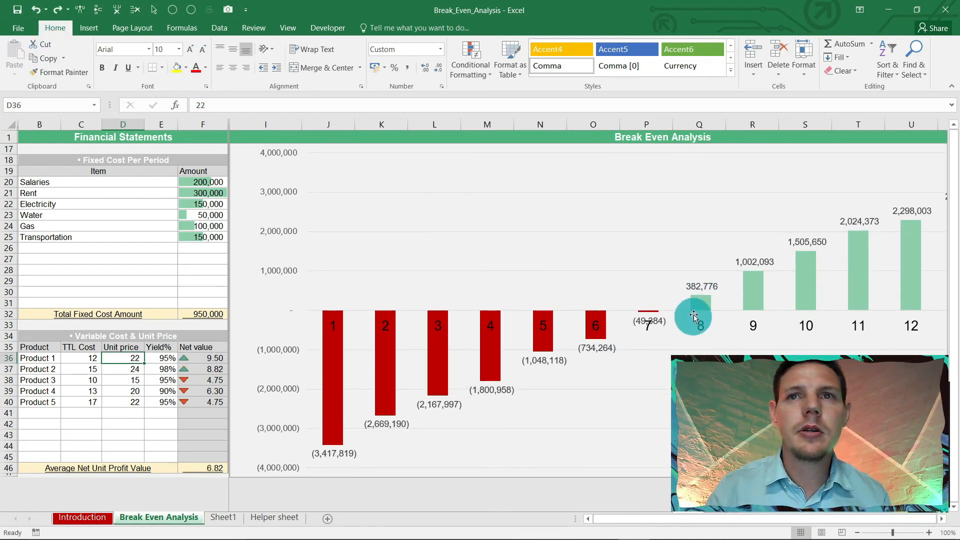
{"action": "left_click", "coordinate": [58, 10]}
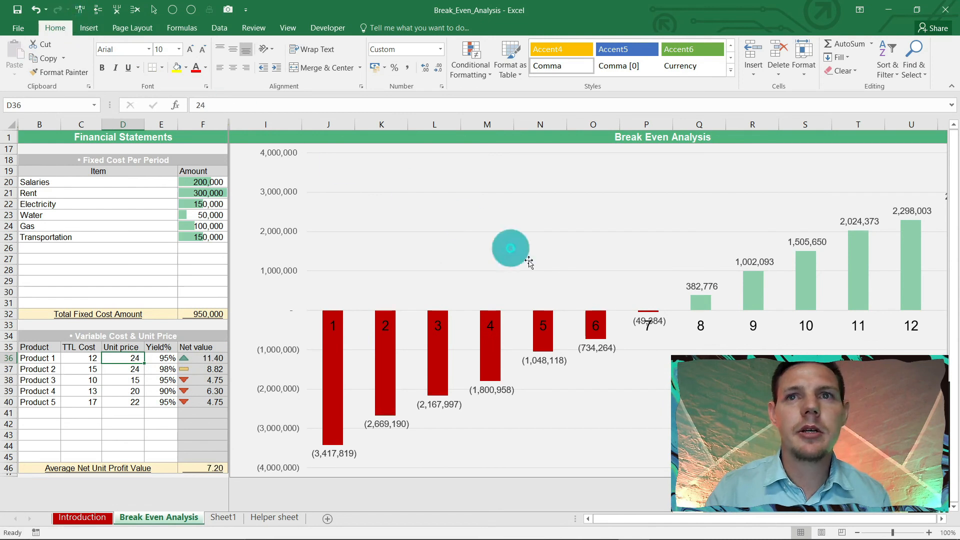